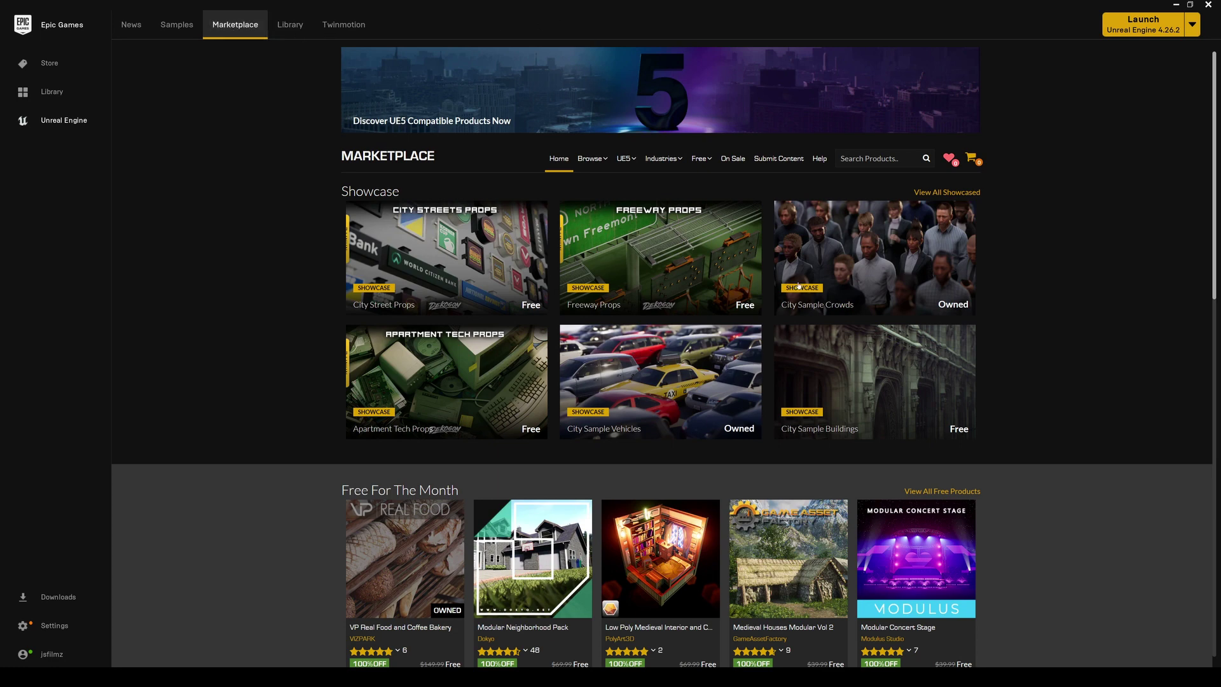
- Open the City Sample Crowds product from the Marketplace showcase
left_click(884, 261)
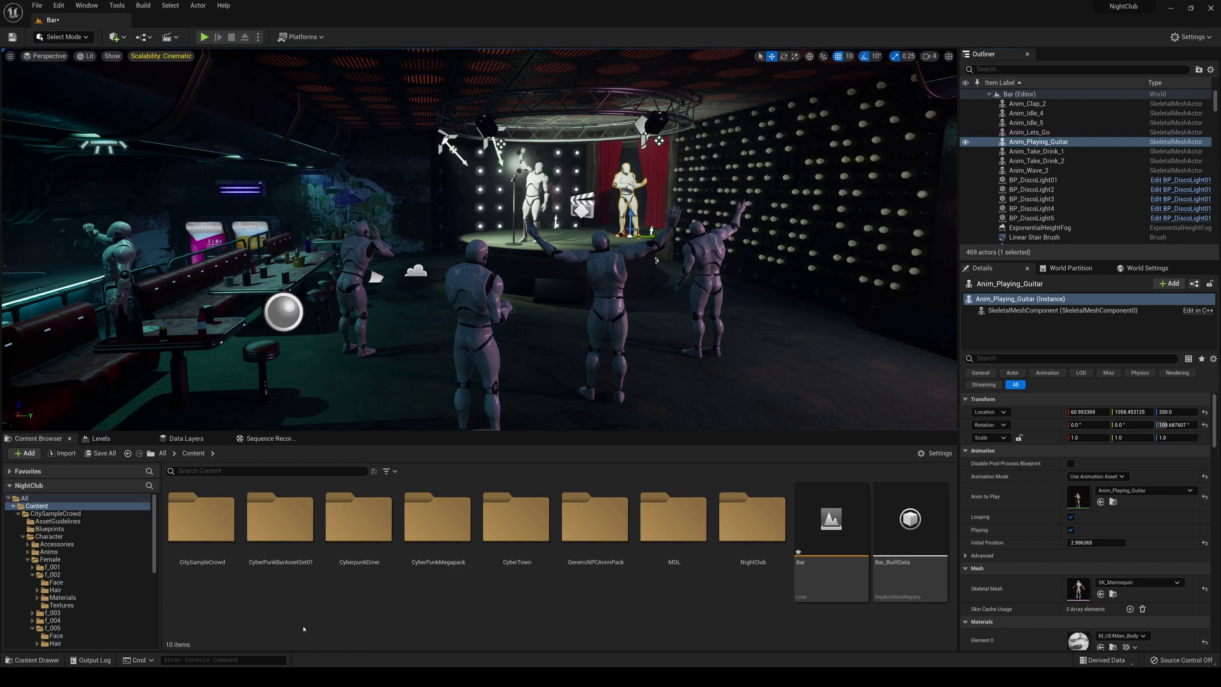
- Place a BP_CrowdCharacter from the CitySampleCrowd Blueprints folder on the club floor near the Diner sign and focus on it
double_click(199, 535)
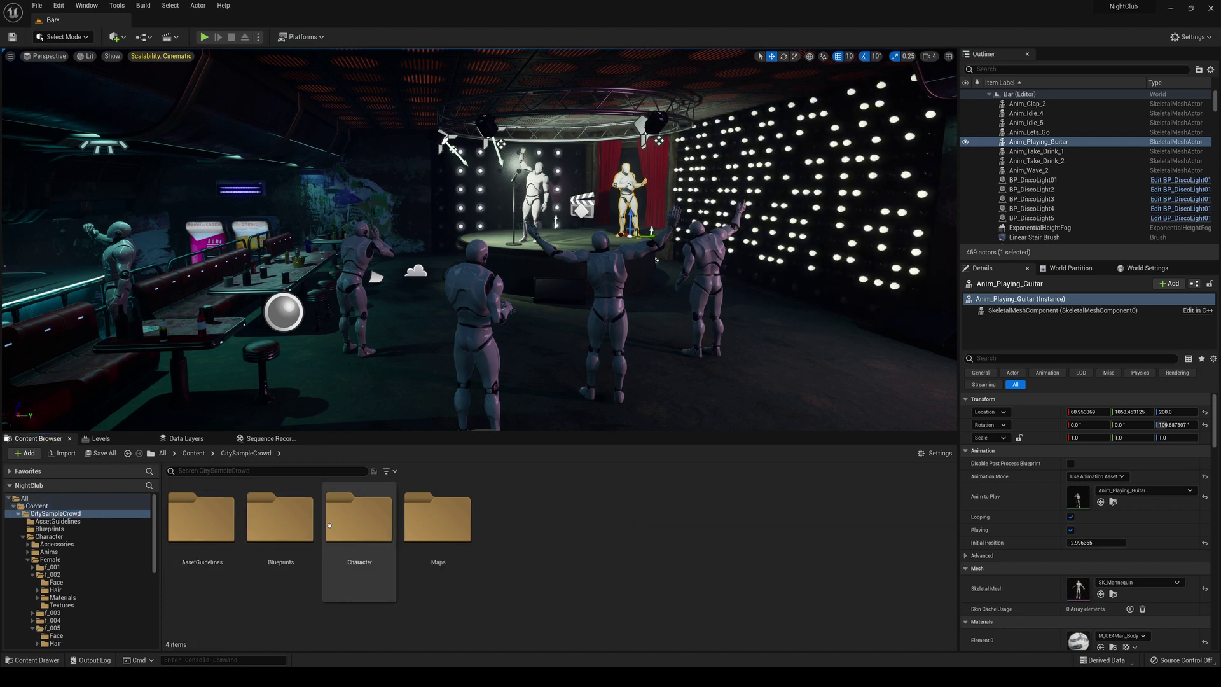
double_click(280, 518)
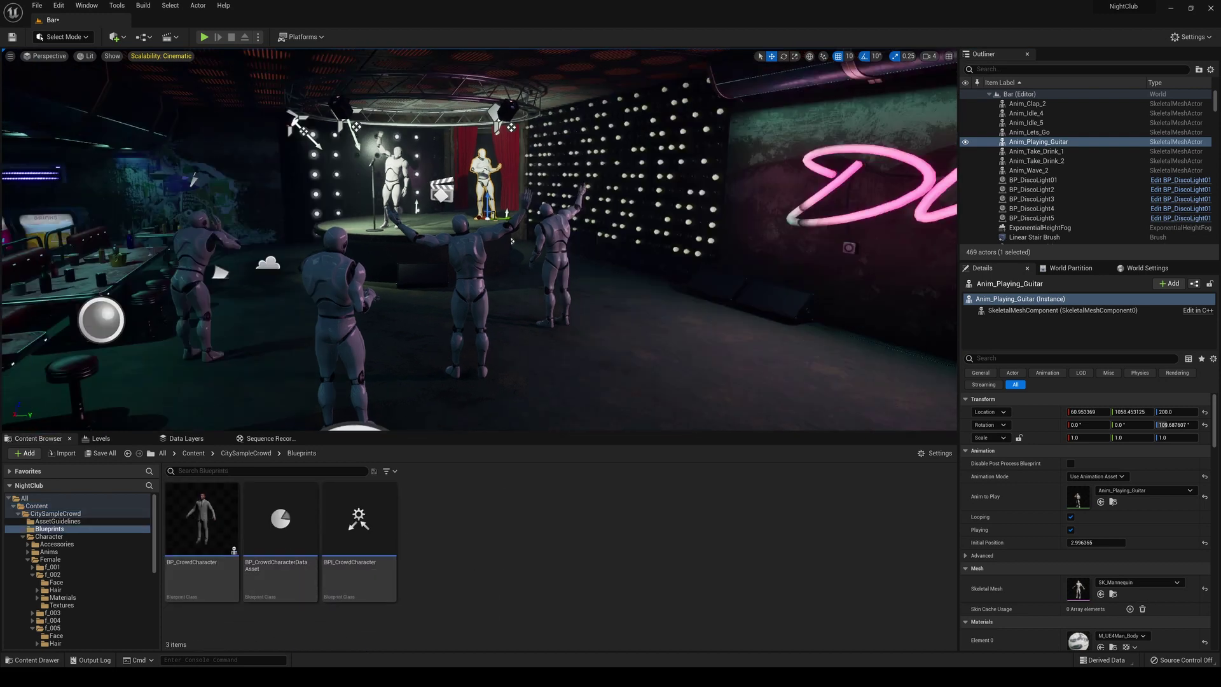
left_click(202, 521)
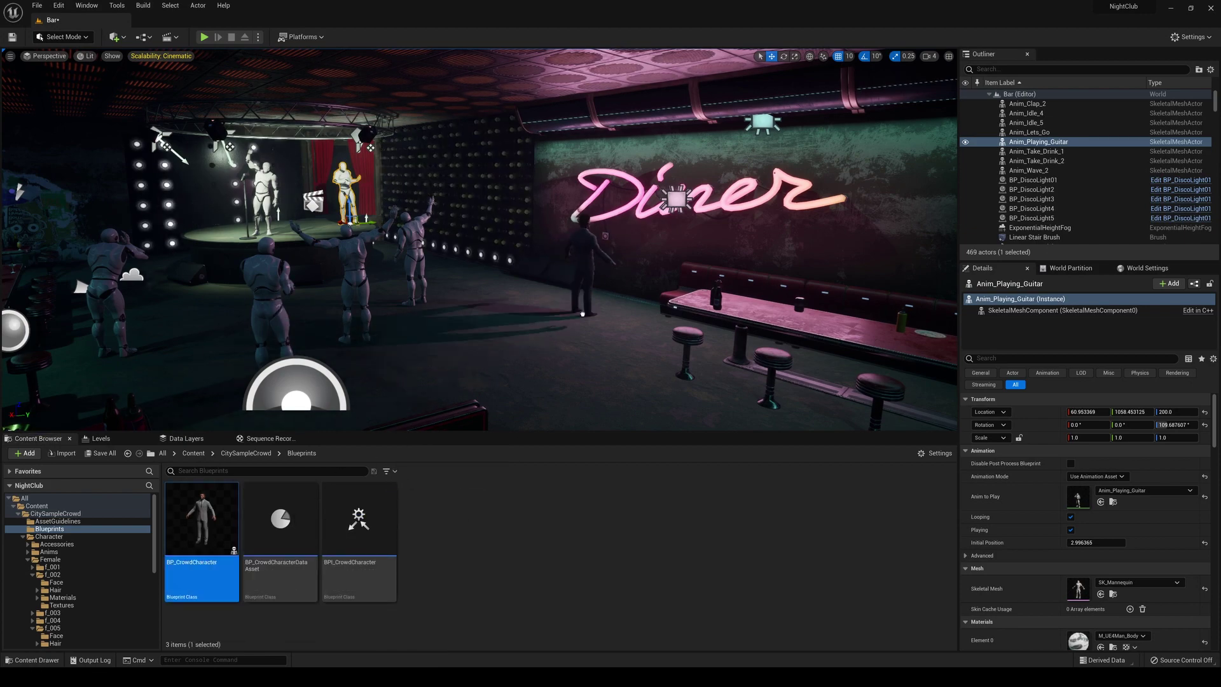
left_click_drag(583, 314, 584, 316)
key("f")
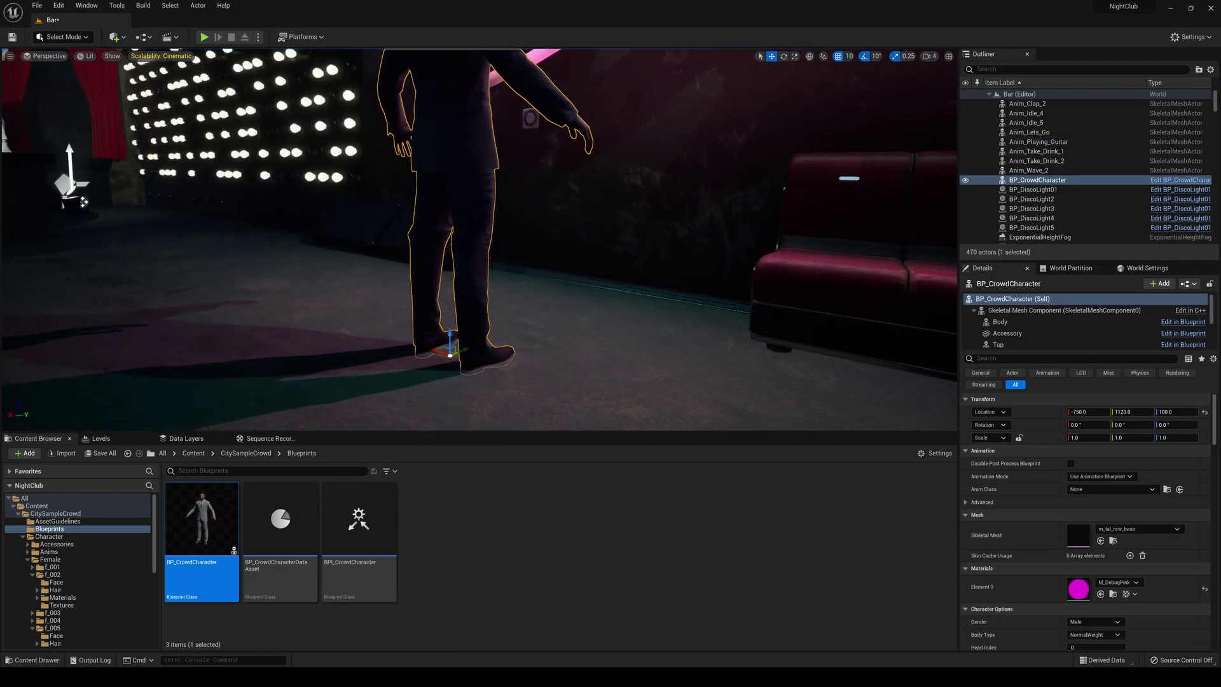
- Rotate the placed crowd character about 90° around the vertical axis and view its face up close
key("s")
right_click_drag(584, 316, 561, 293)
key("e")
left_click_drag(521, 376, 468, 376)
key("w")
right_click_drag(522, 376, 496, 366)
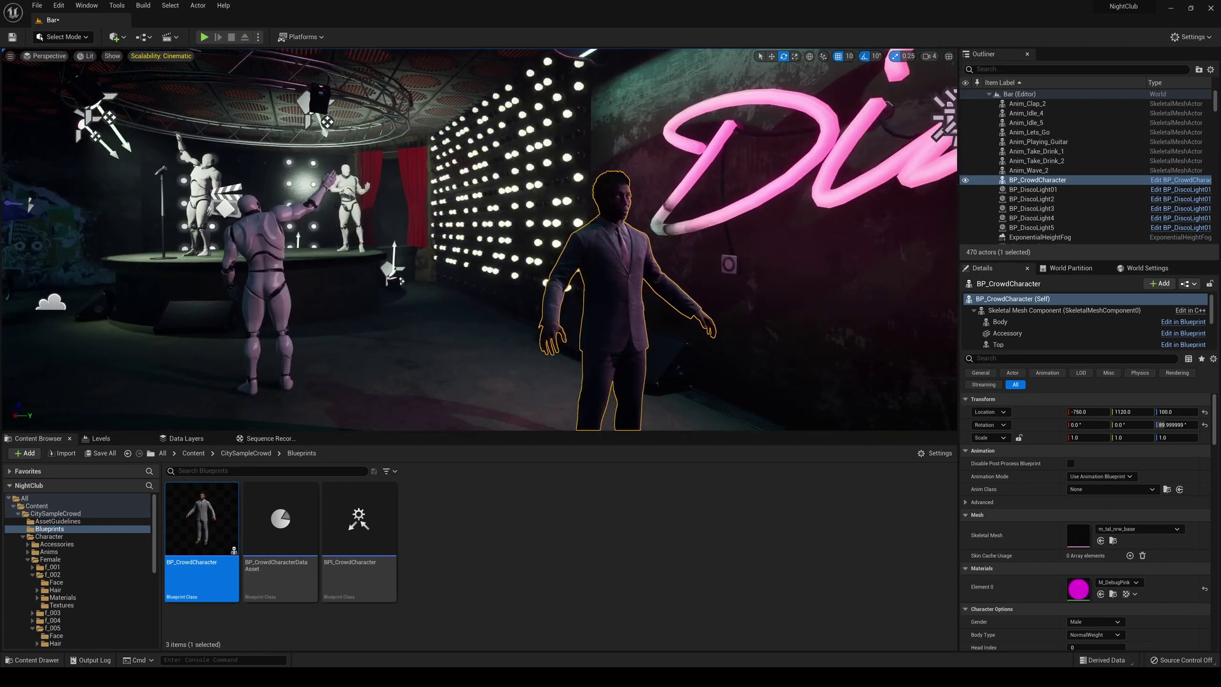
mouse_move(623, 352)
right_mouse_down()
mouse_move(678, 353)
mouse_move(624, 352)
right_mouse_up()
key("d")
key("a")
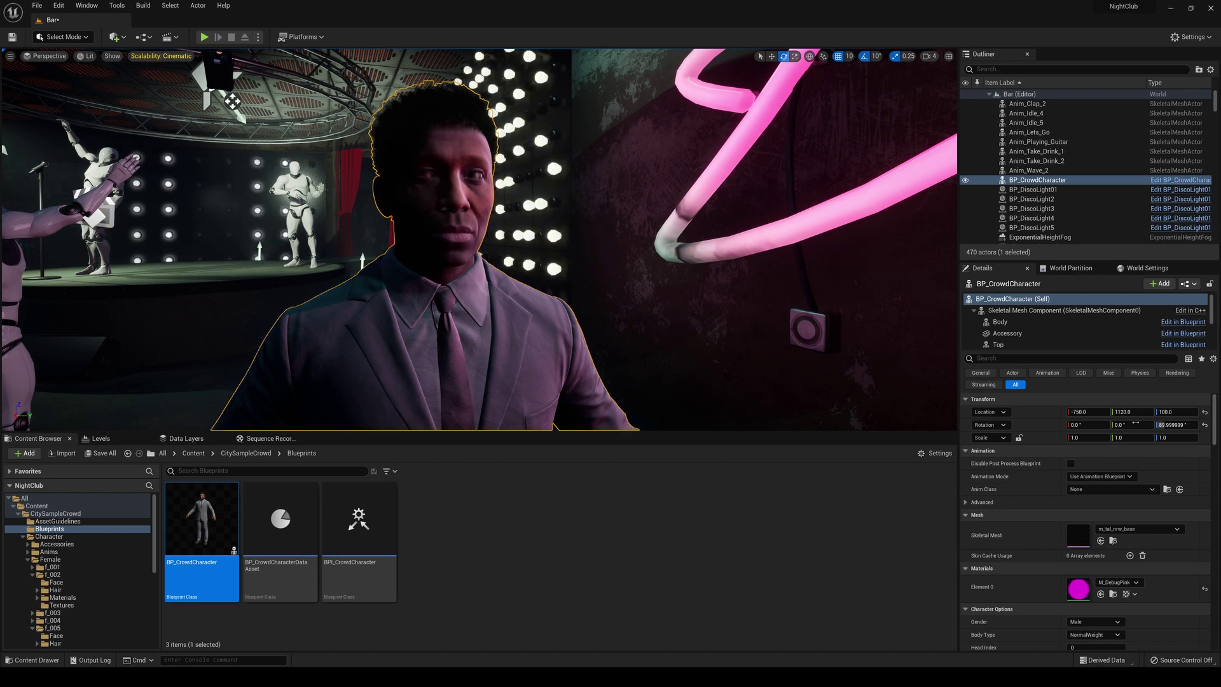
- Try different heads on the crowd character in its Character Options and set the Head Index to 1
left_click_drag(1214, 433, 1219, 459)
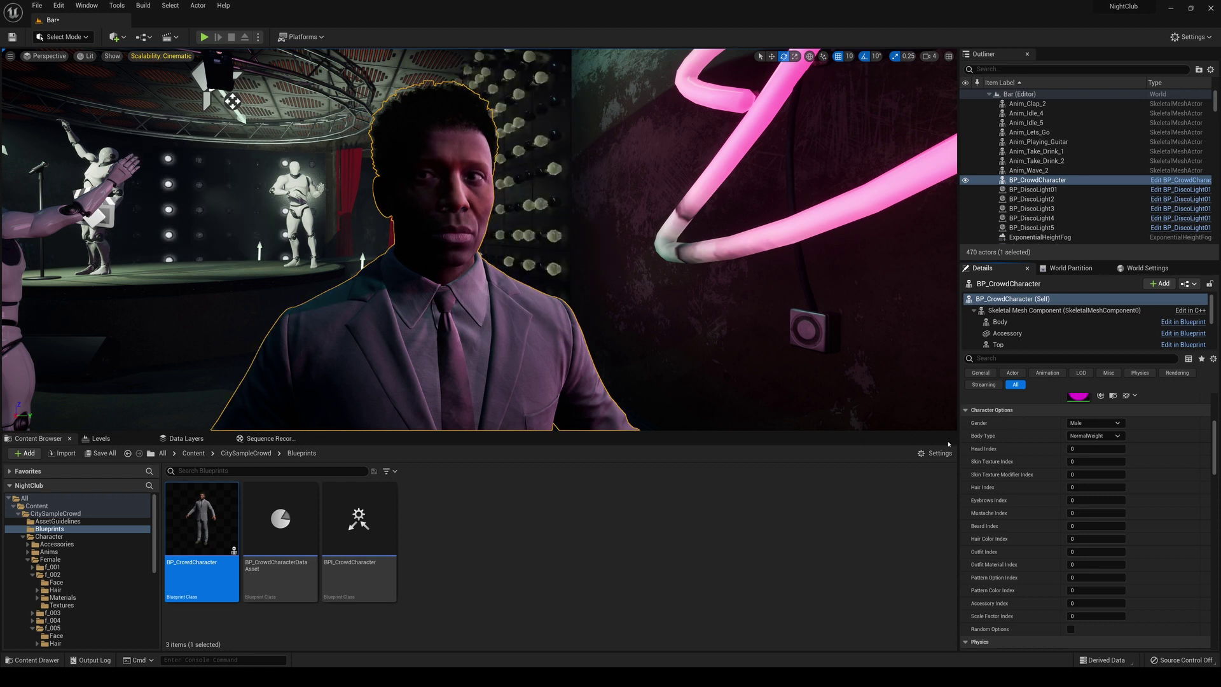
left_click(1080, 449)
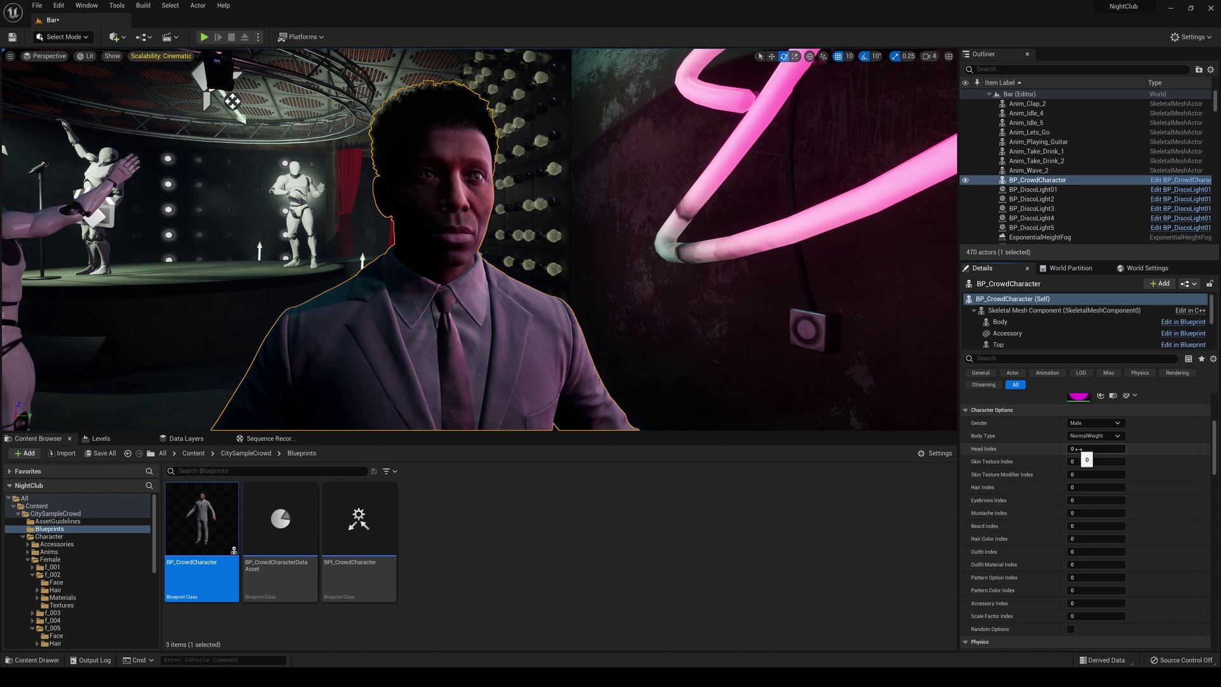
type("1")
key("Return")
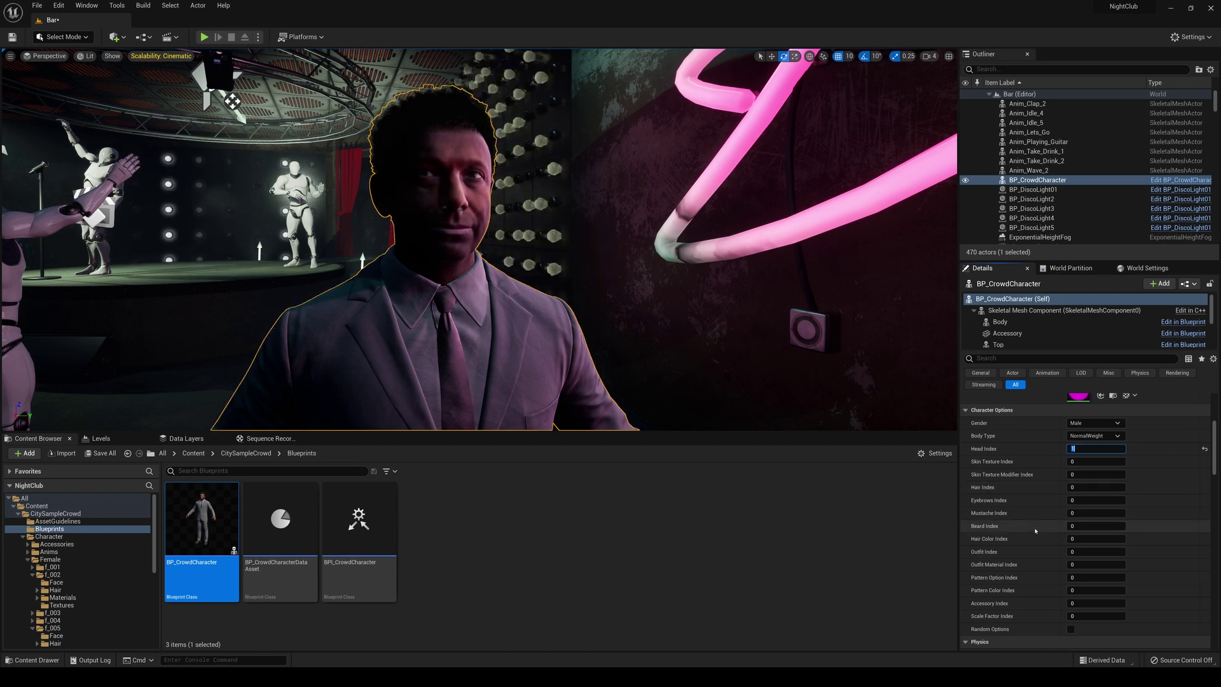
key("Return")
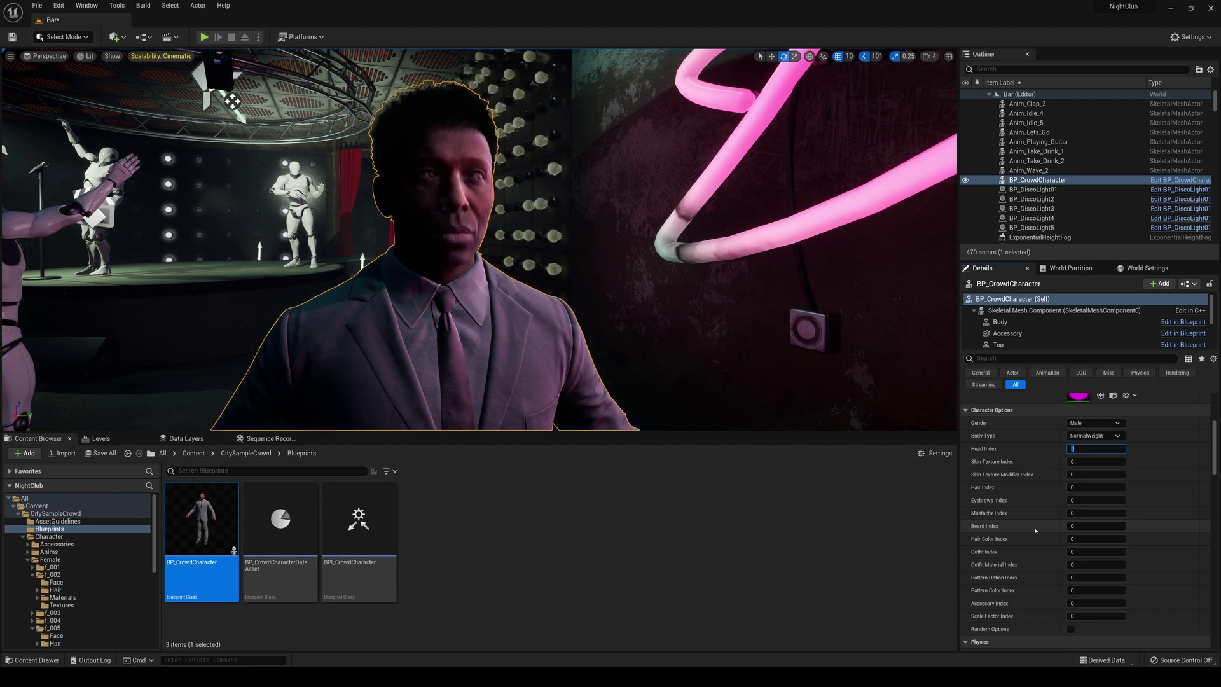
key("Return")
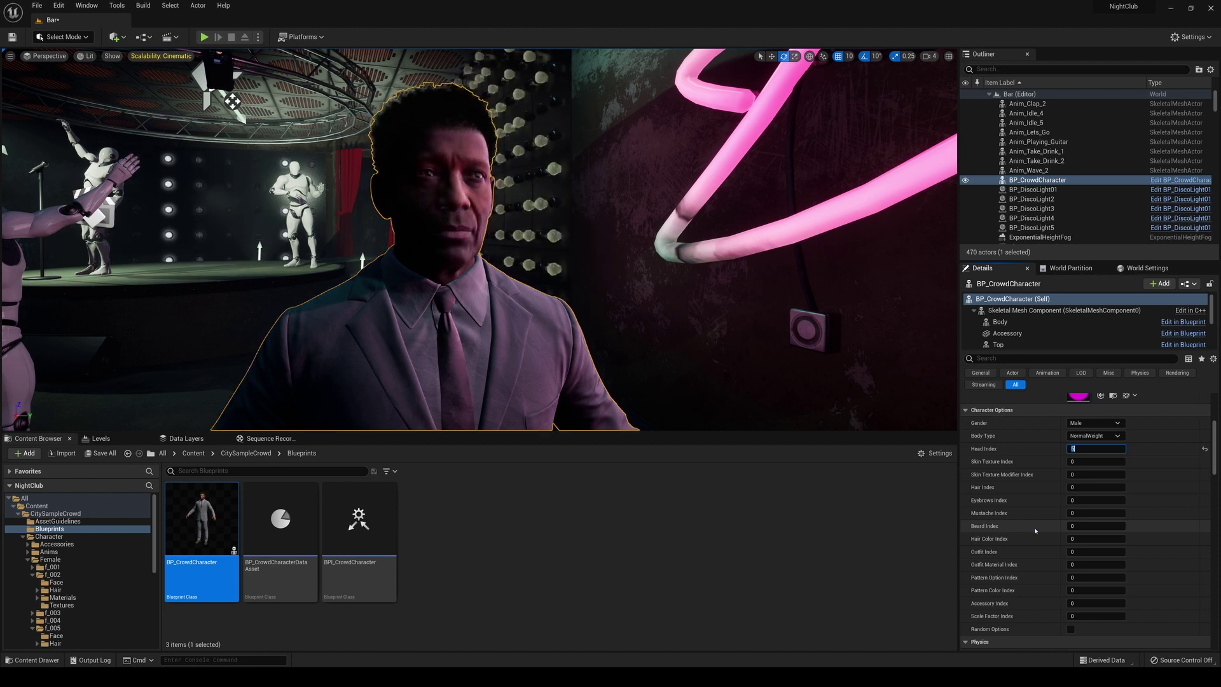
type("1")
key("Return")
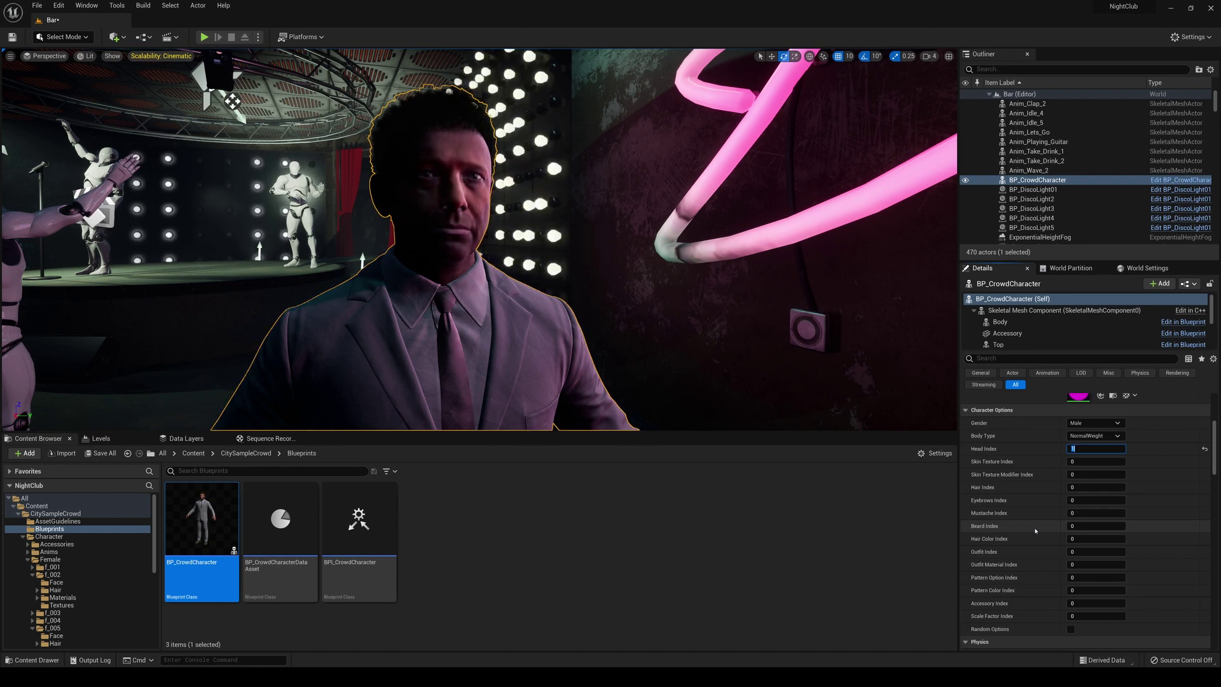
- Delete the grey audience mannequins standing on the club floor, keeping the two performers on the stage
right_click_drag(636, 356, 544, 381)
key("s")
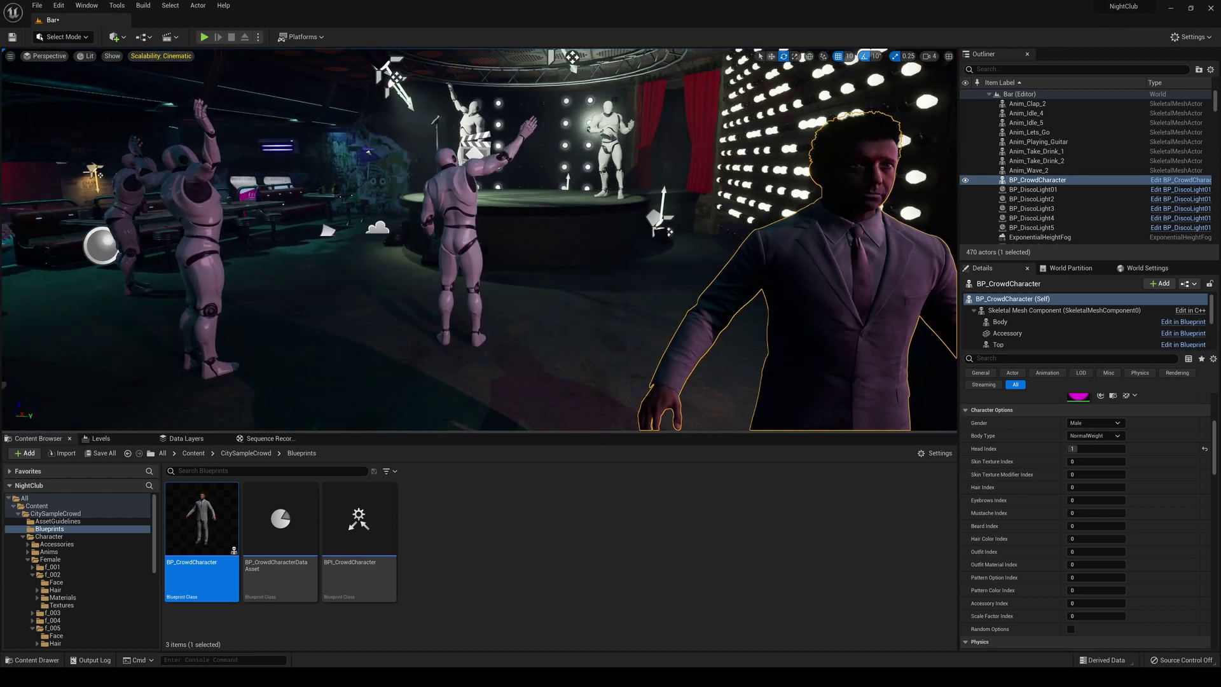
key("s")
mouse_move(620, 317)
right_mouse_down()
mouse_move(668, 318)
mouse_move(620, 317)
right_mouse_up()
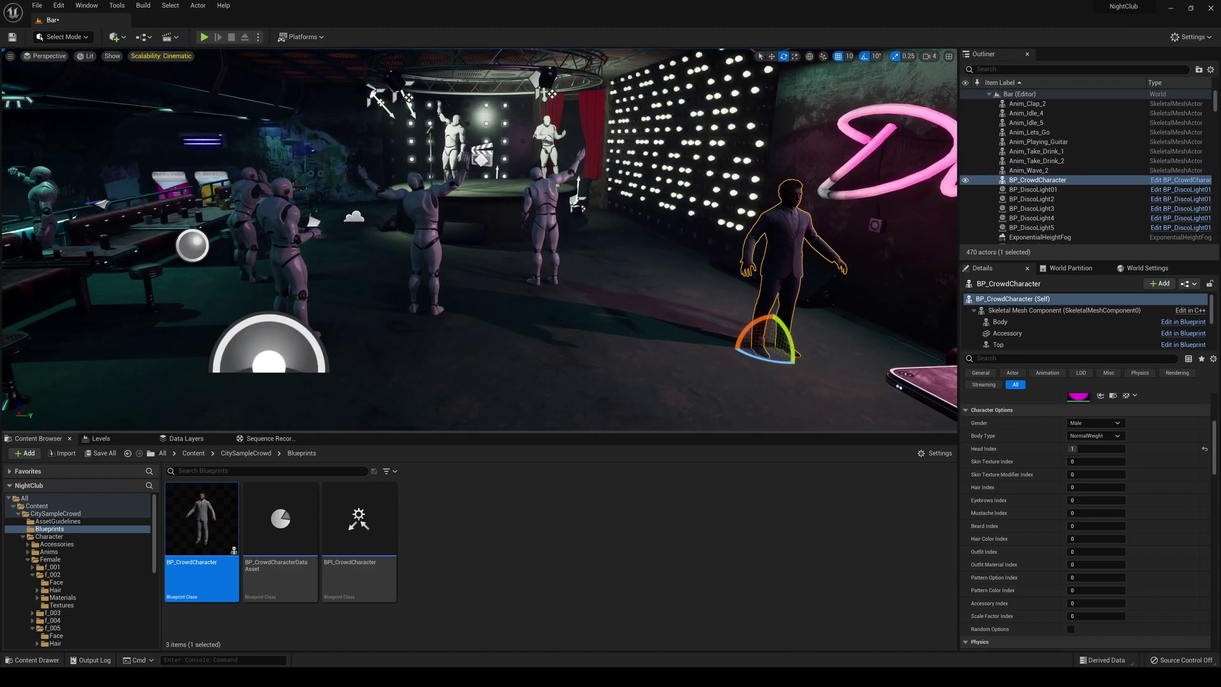
left_click(286, 263)
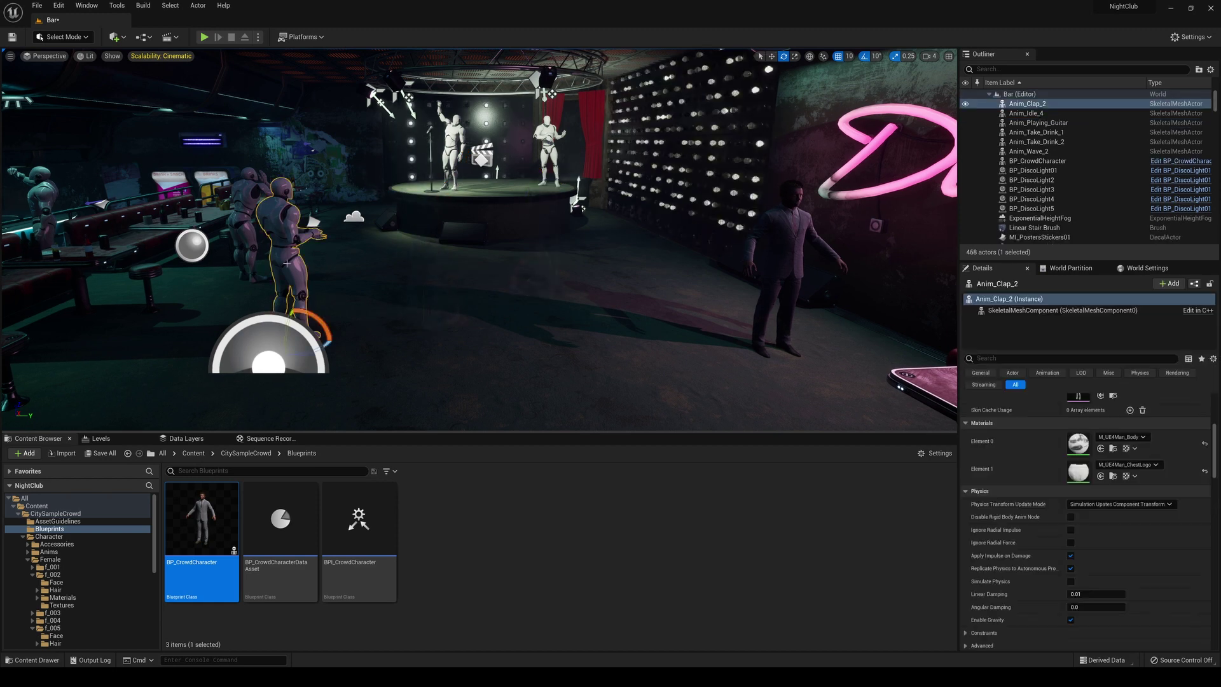
key("Delete")
left_click(245, 215)
key("Delete")
left_click(42, 207)
key("Delete")
- Move the crowd character in front of the stage to about -440, 920, 100 and rotate it to about -80° to face the performers
left_click(798, 351)
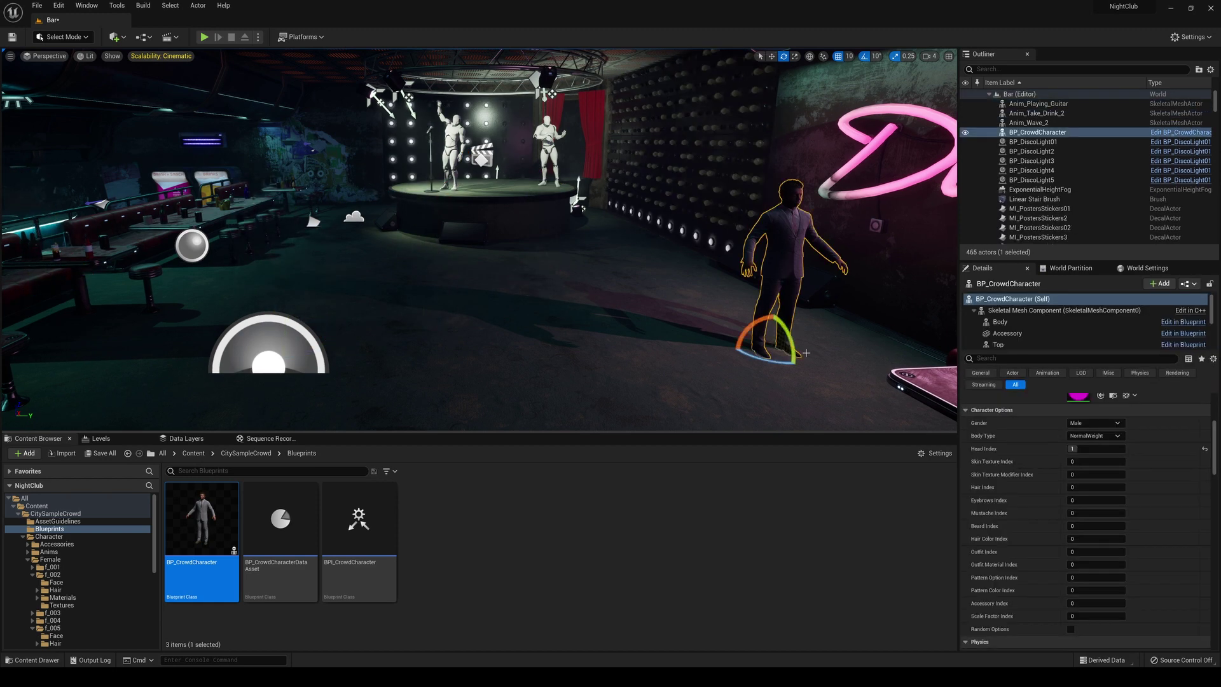
key("w")
left_click_drag(788, 344, 693, 370)
key("e")
left_click_drag(603, 371, 552, 301)
key("w")
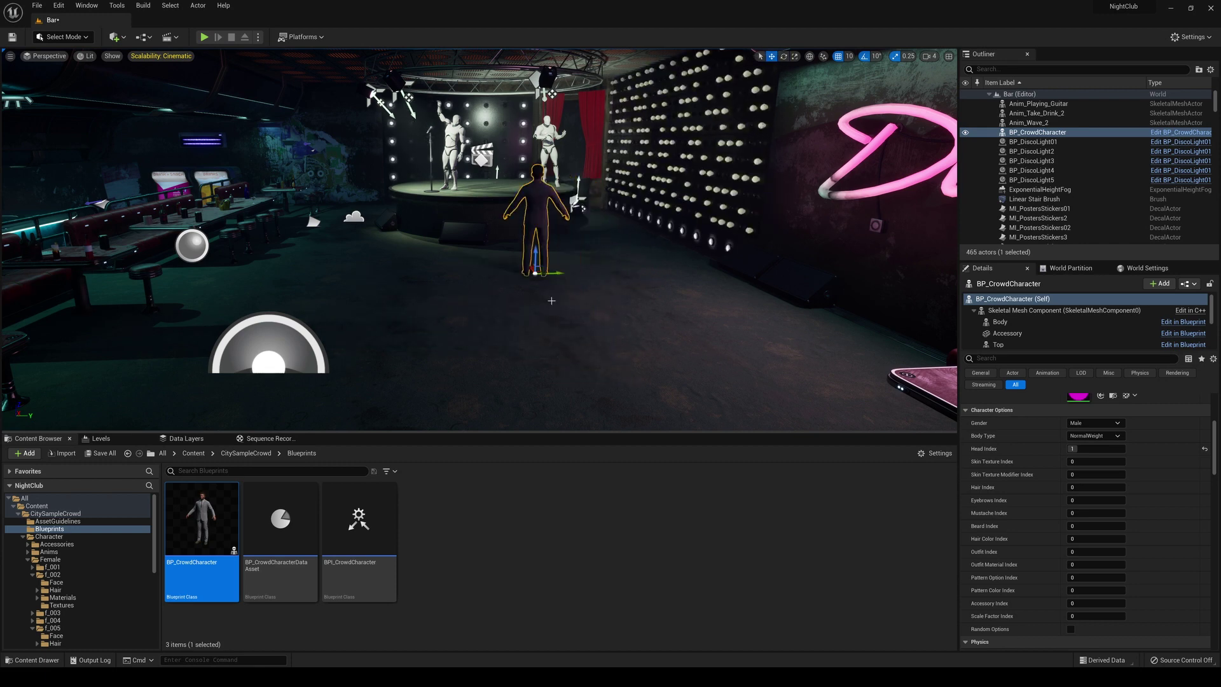
key("w")
right_click_drag(551, 302, 693, 296)
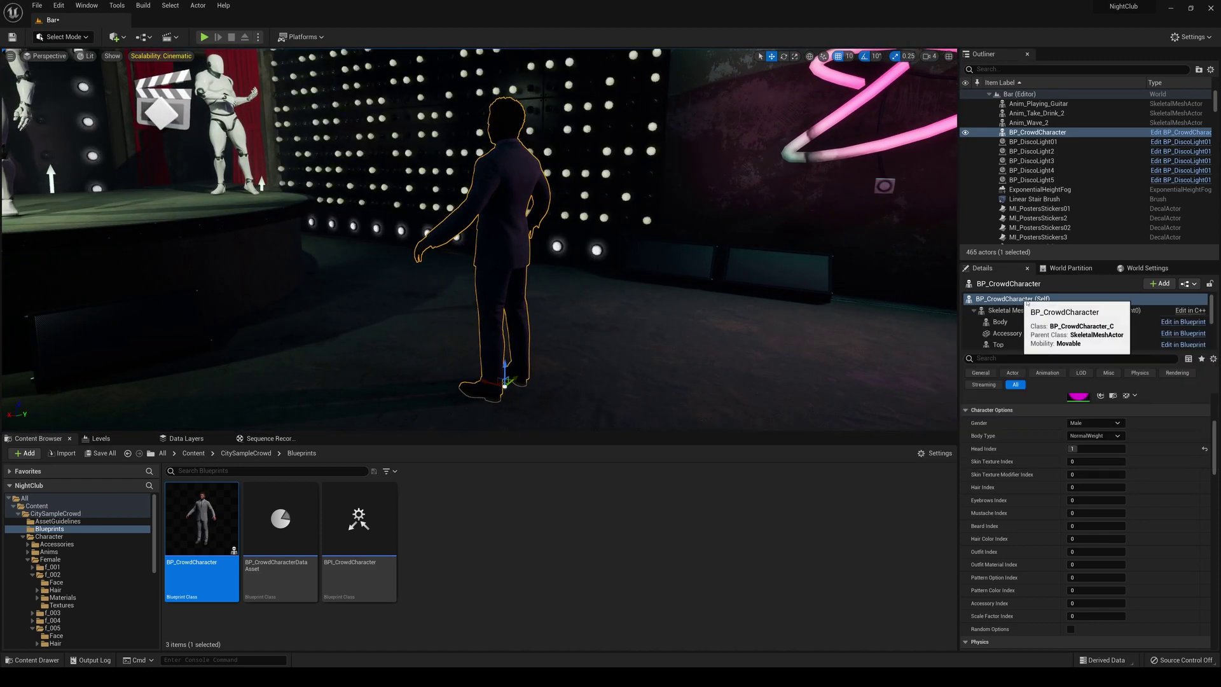
- Set the crowd character's Animation Mode to Use Animation Asset and assign the FTN_CupIdle_1 sequence as the animation to play
scroll(1217, 451, "up", 4)
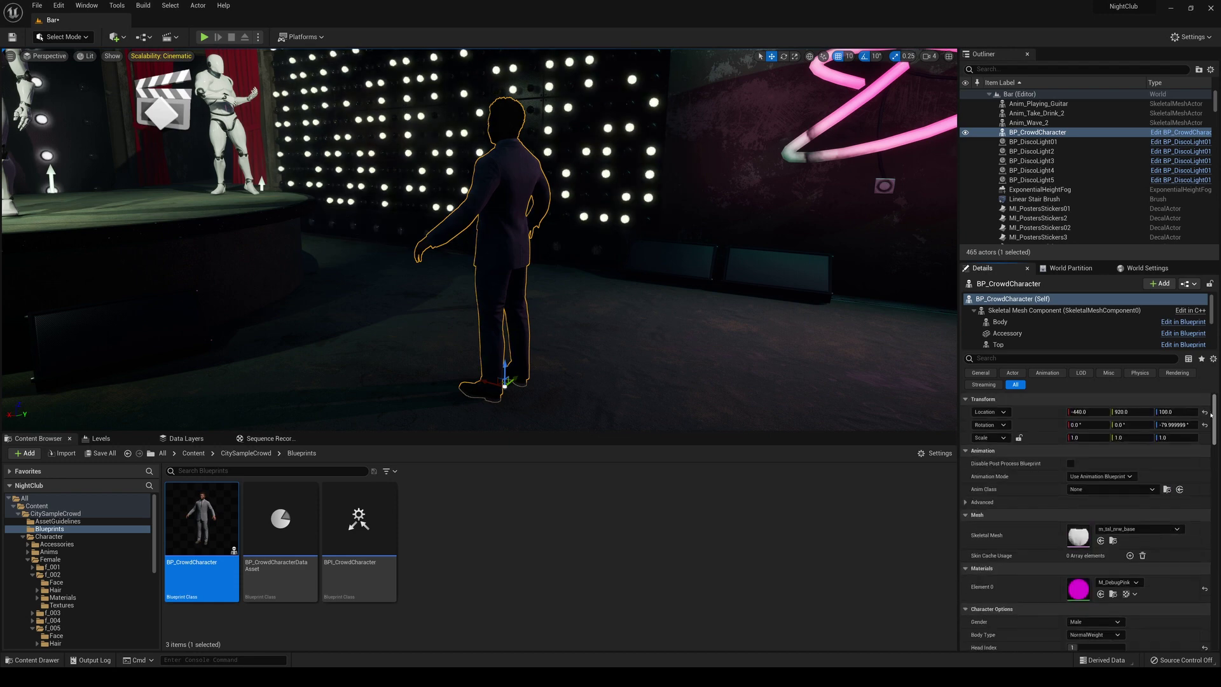
left_click(1112, 477)
left_click(1107, 498)
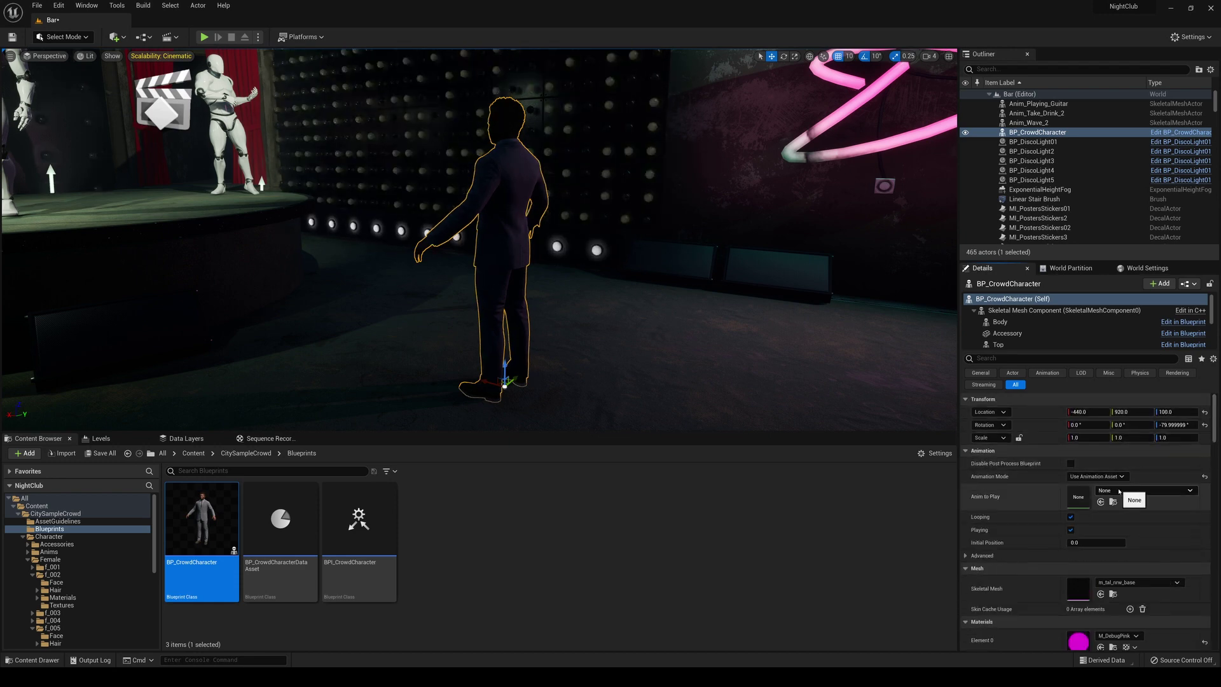
left_click(1119, 491)
type("idle")
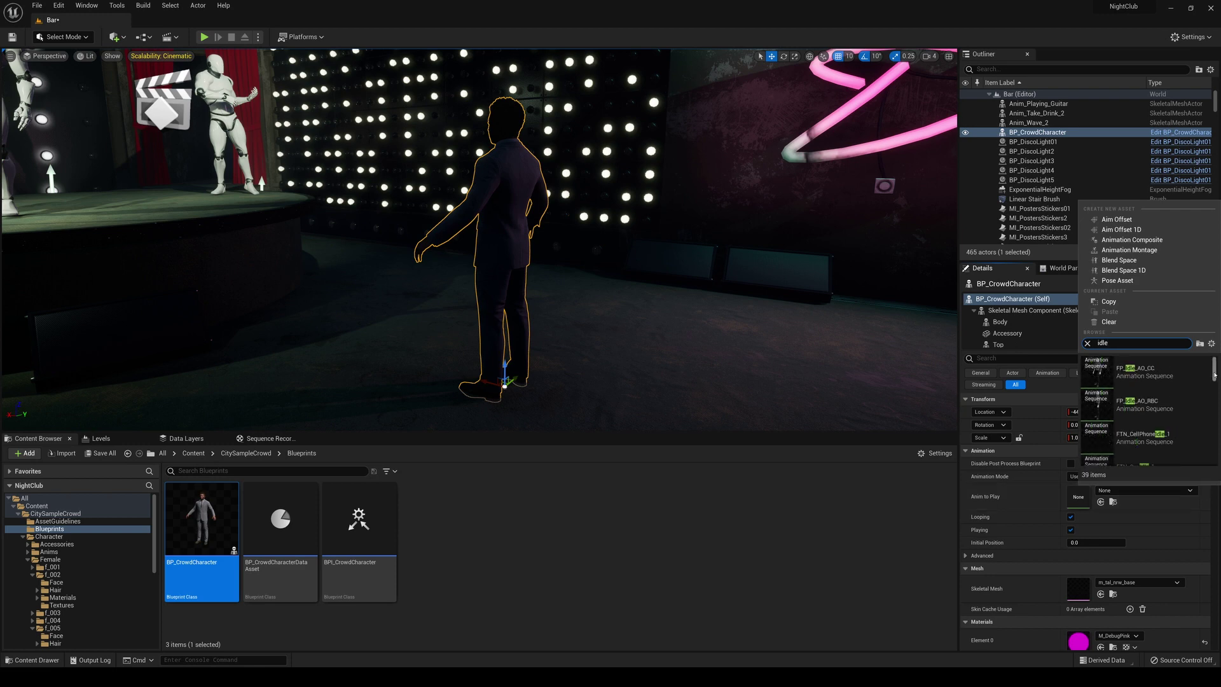
scroll(1215, 375, "down", 3)
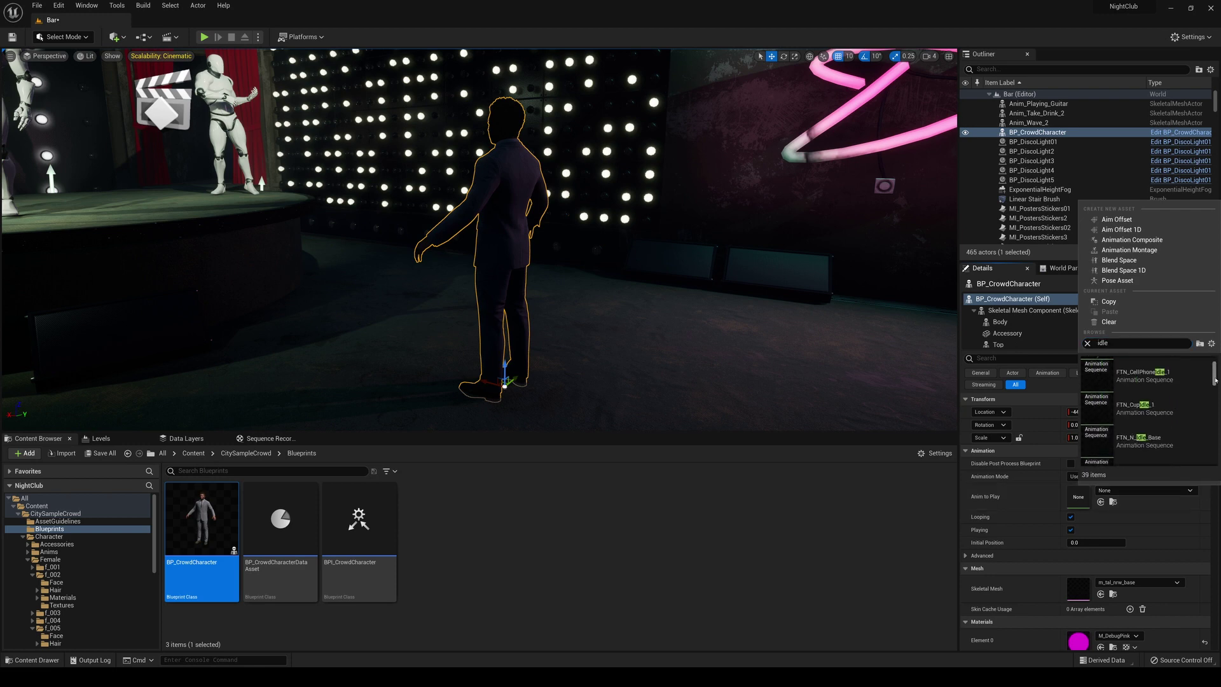
left_click(1174, 380)
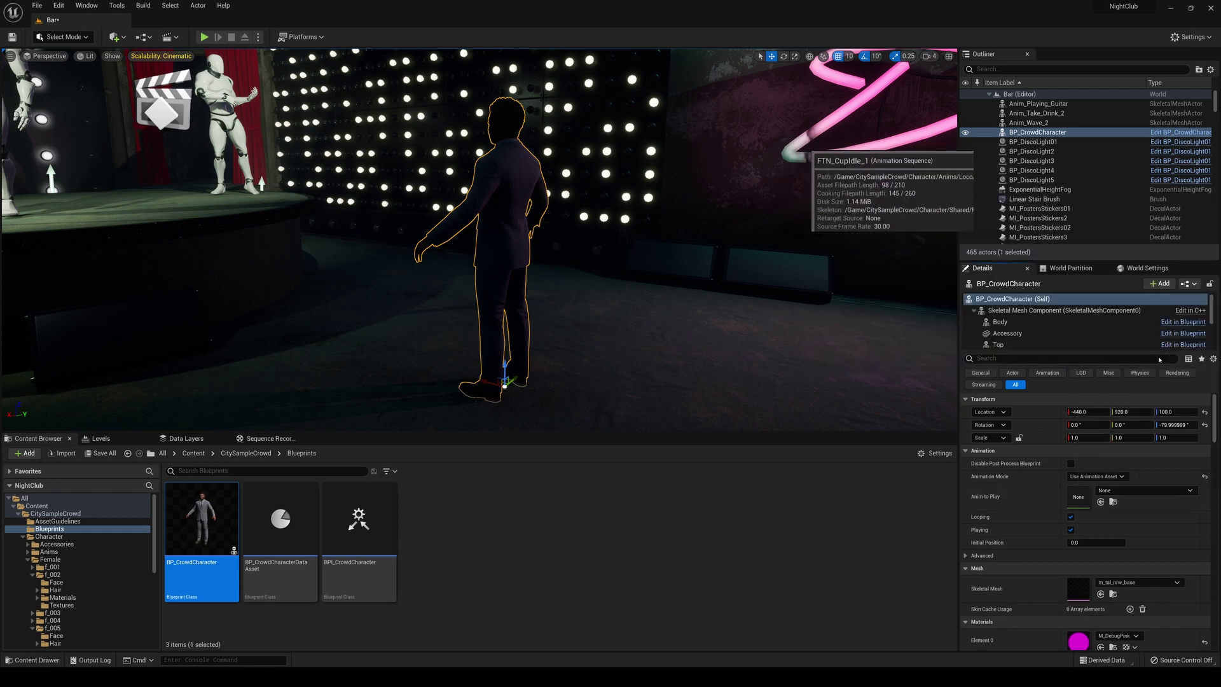
- Play the level to check the crowd character's idle animation up close, and stop the simulation
key("w")
right_click_drag(604, 341, 719, 338)
left_click(204, 42)
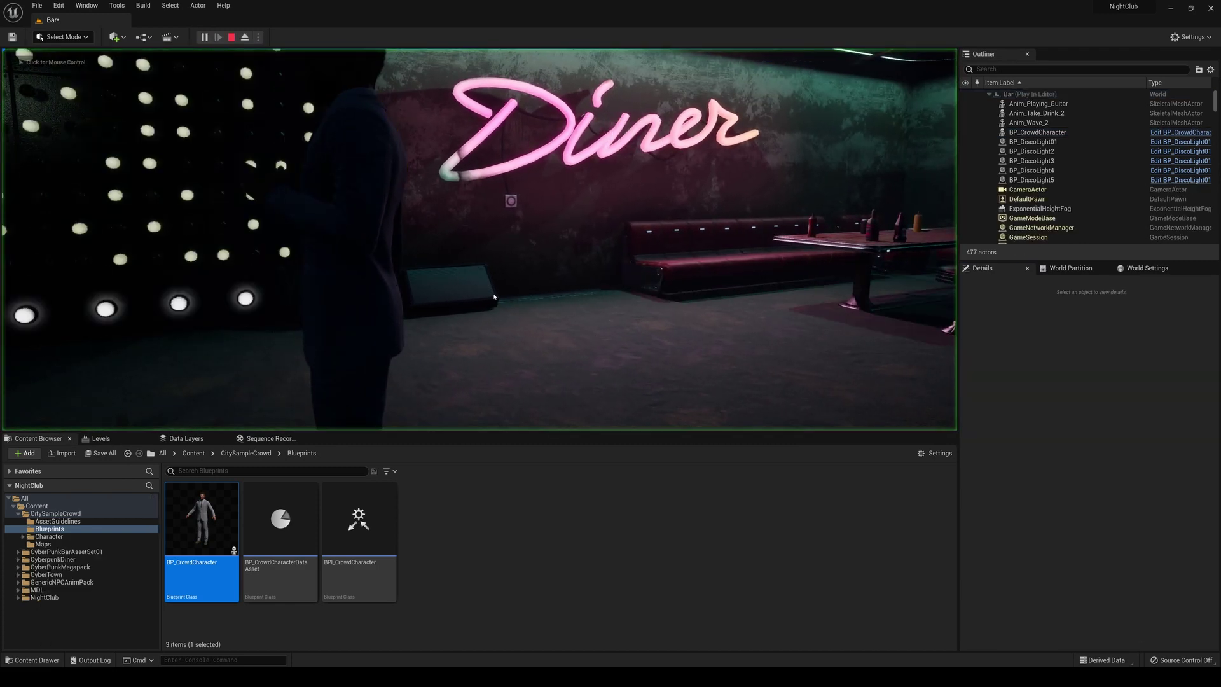
key("a")
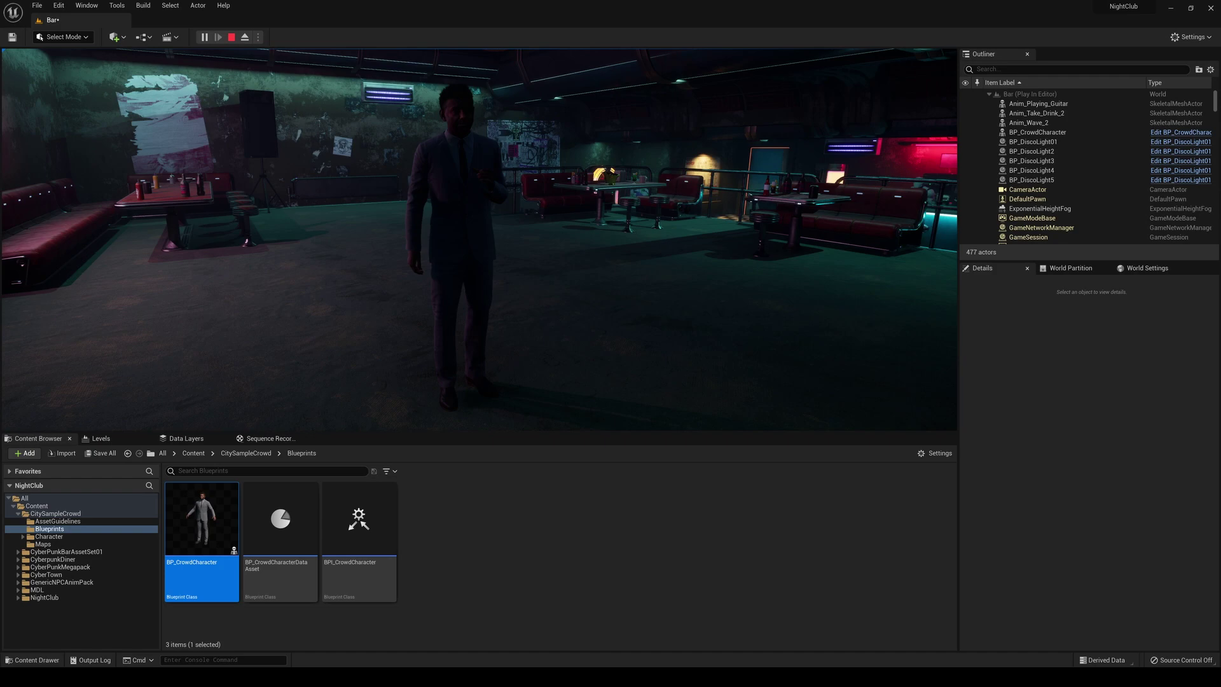
key("Escape")
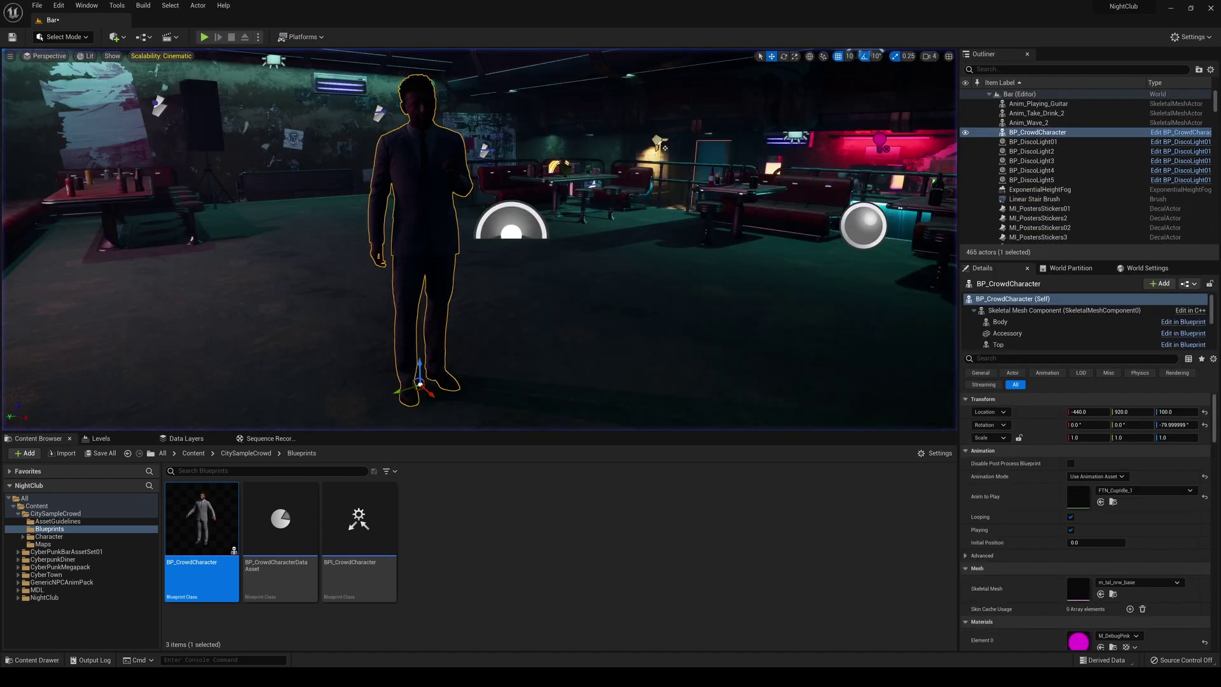
- Place a second BP_CrowdCharacter beside the first one in front of the stage, at about -440, 780, 100, facing away from the stage
key("w")
right_click_drag(694, 285, 417, 285)
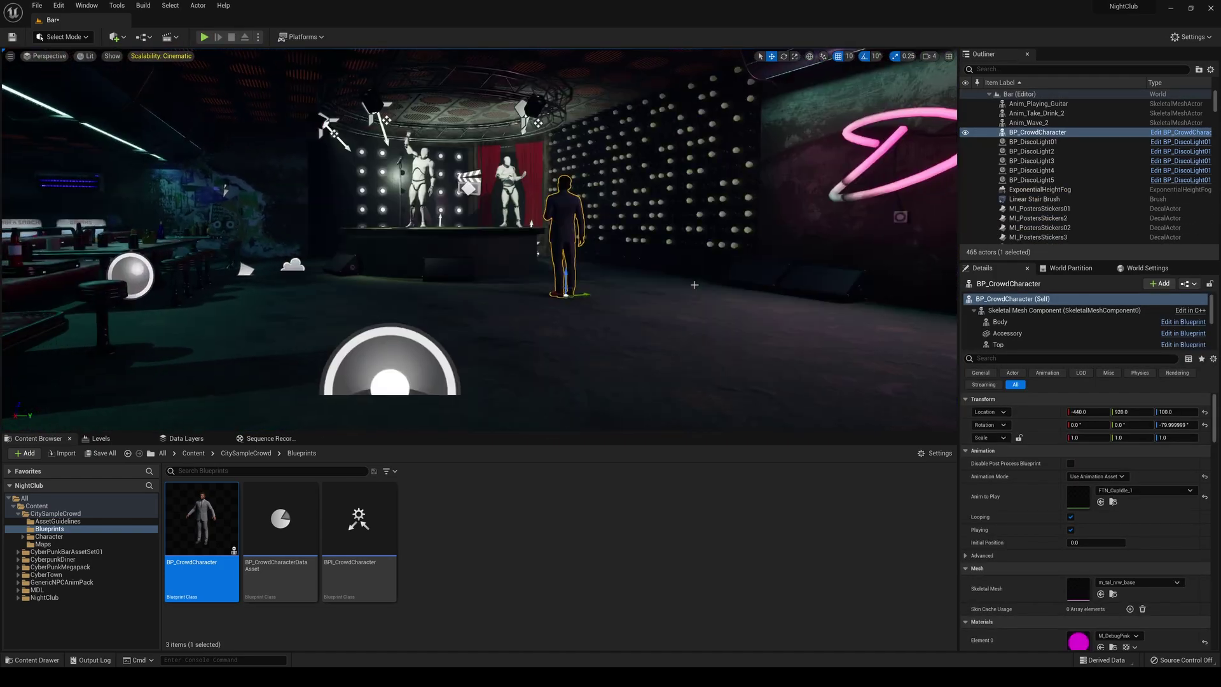
key("g")
key("e")
right_click_drag(694, 291, 692, 297)
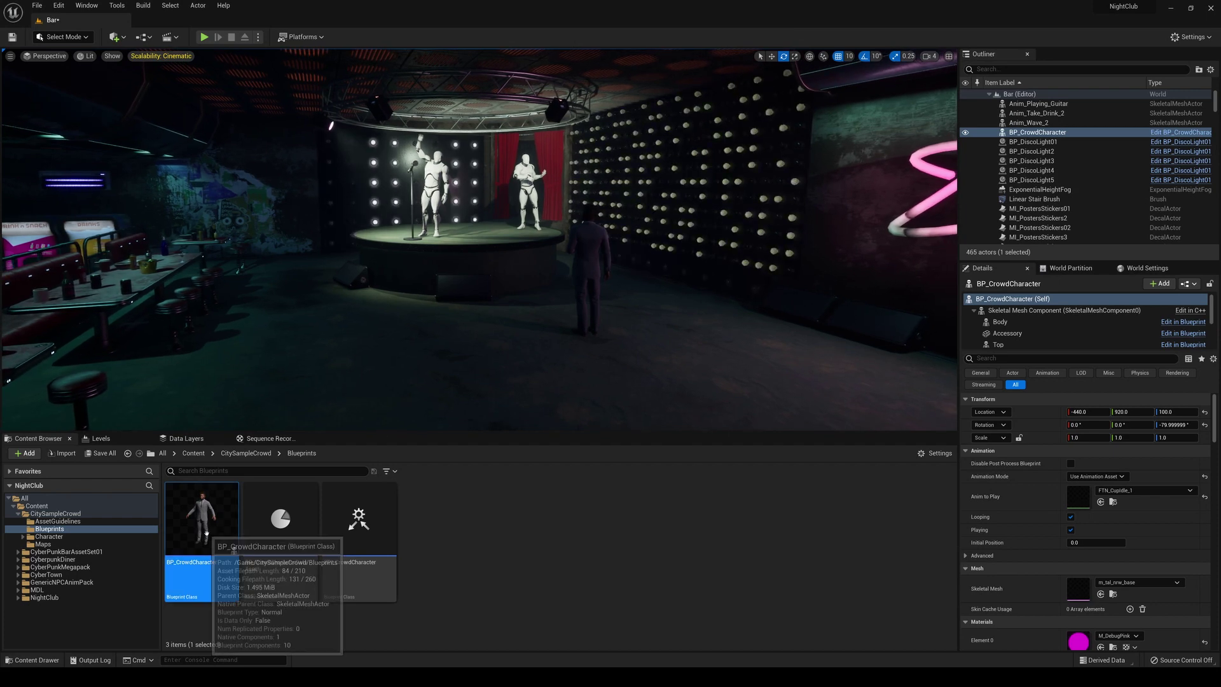
left_click_drag(205, 533, 425, 355)
key("g")
key("w")
right_click_drag(494, 355, 513, 351)
key("a")
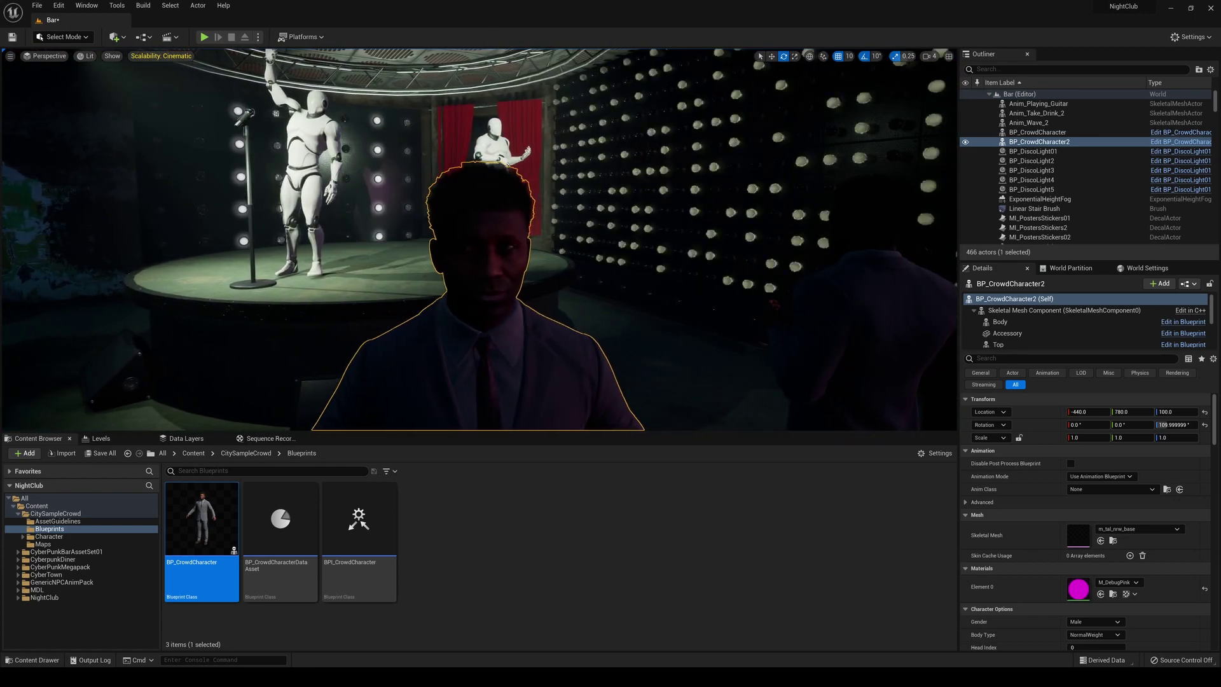
- Set the second crowd character's Head Index to 2 and Hair Index to 1
scroll(1215, 434, "down", 6)
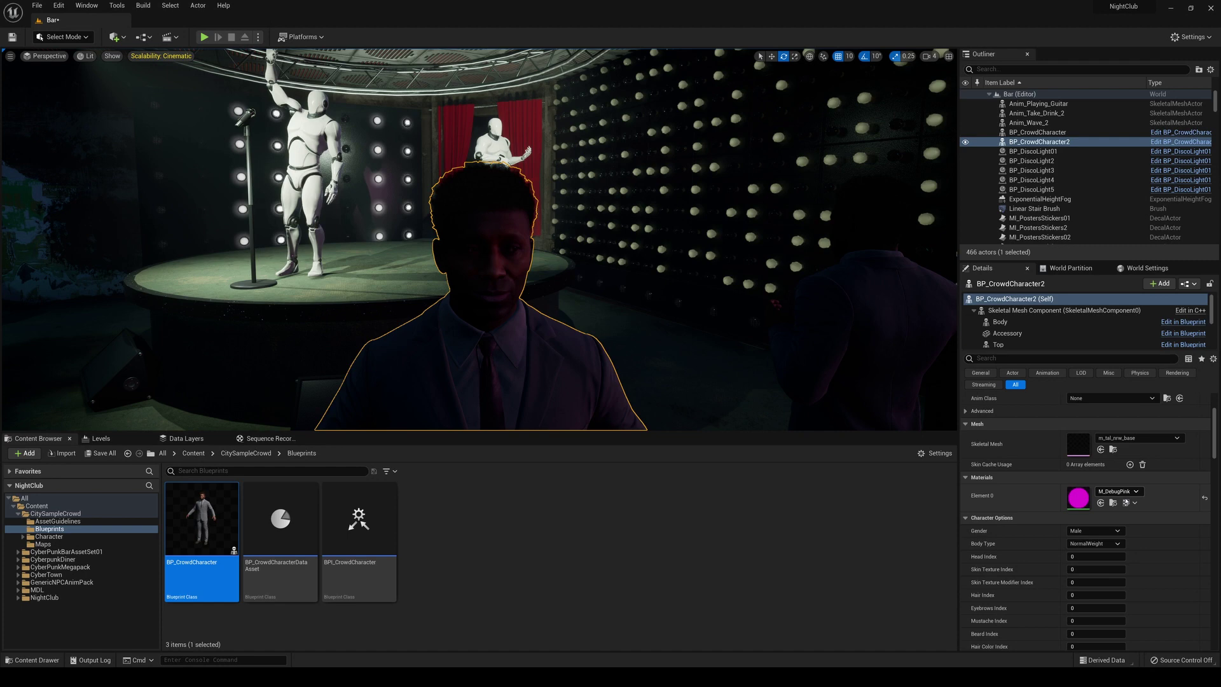
left_click(1090, 465)
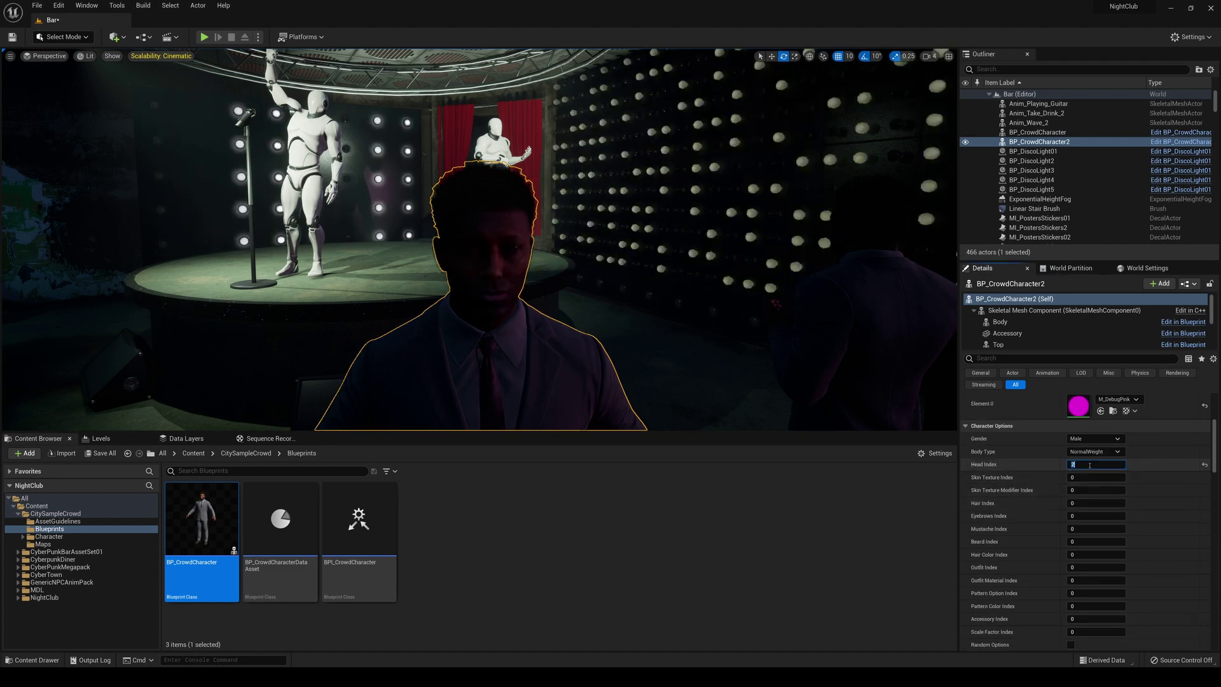
type("2")
key("Return")
left_click(1089, 504)
type("1")
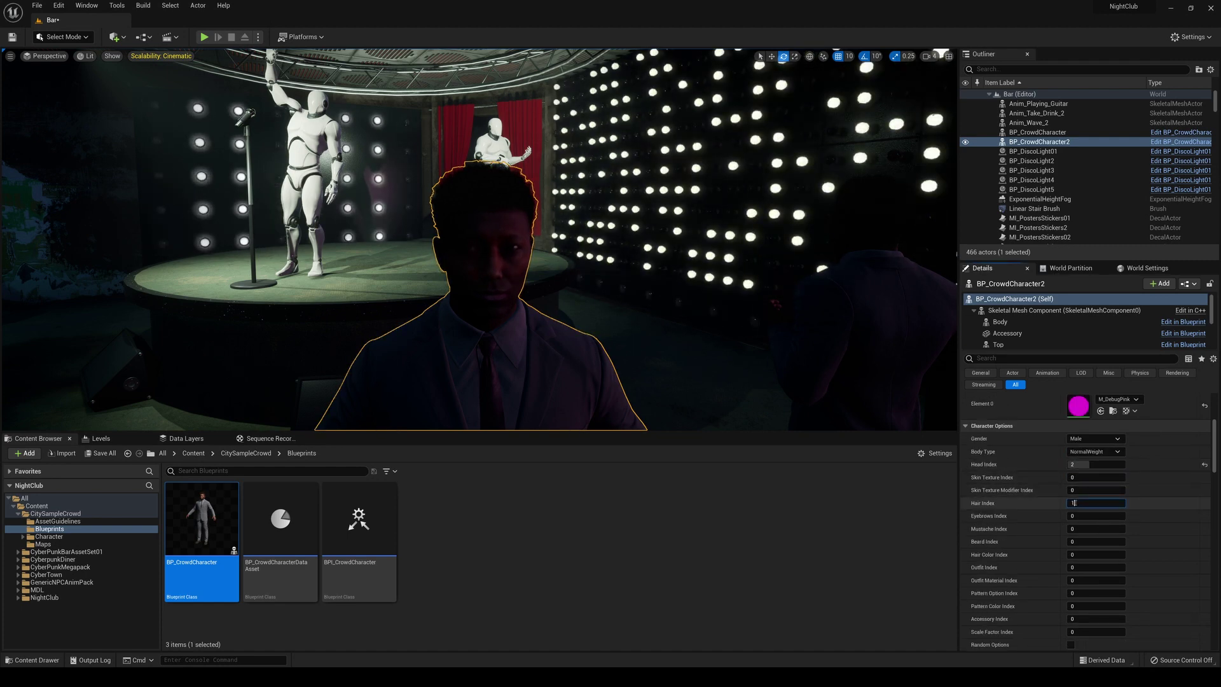
key("Return")
- Set the second crowd character's Outfit Index to 1
key("s")
right_click_drag(673, 349, 673, 375)
left_click(1090, 568)
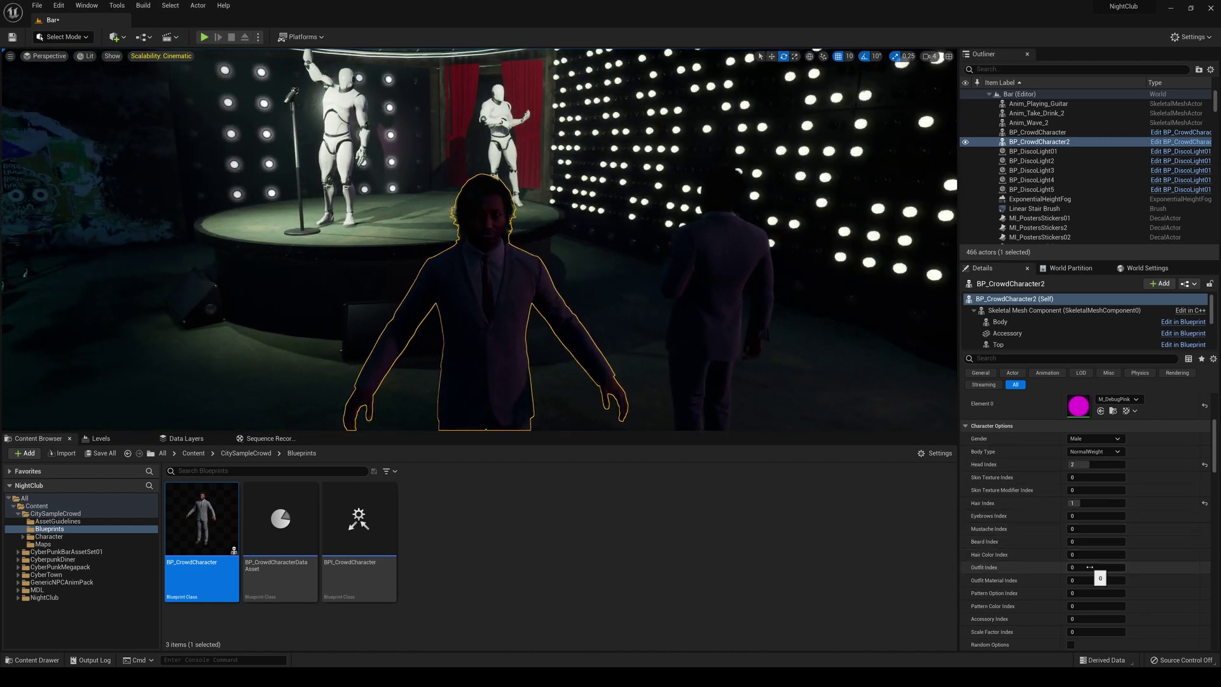
type("1")
key("Return")
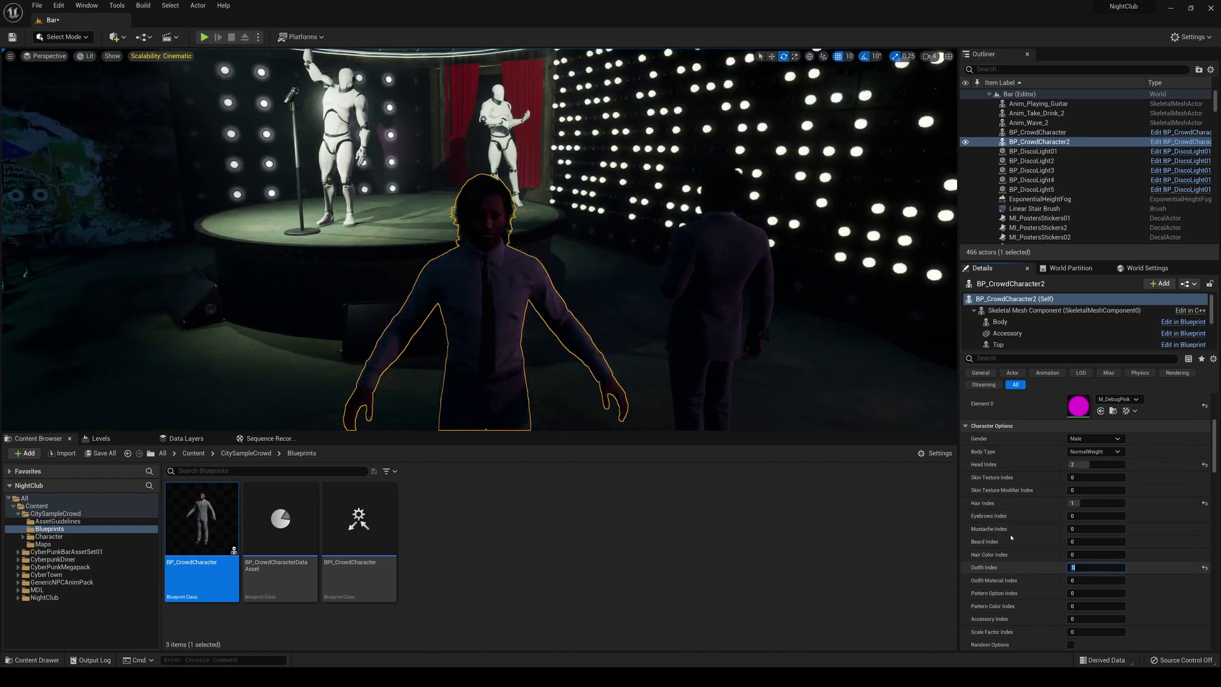
- Switch the second crowd character's Animation Mode to Use Animation Asset and assign the FTN_CellPhoneIdle_1 animation
right_click_drag(693, 375, 692, 413)
key("s")
mouse_move(474, 339)
left_mouse_down()
mouse_move(431, 308)
mouse_move(498, 340)
left_mouse_up()
key("w")
right_click_drag(533, 318, 312, 356)
key("s")
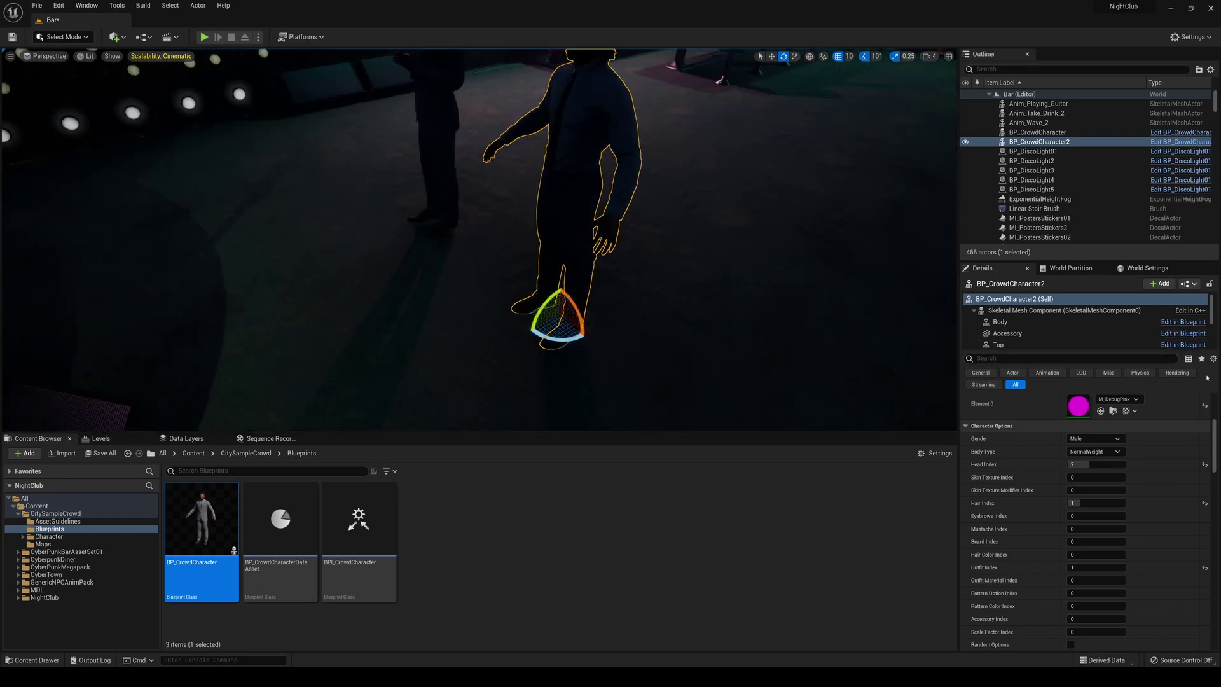
left_click(1215, 311)
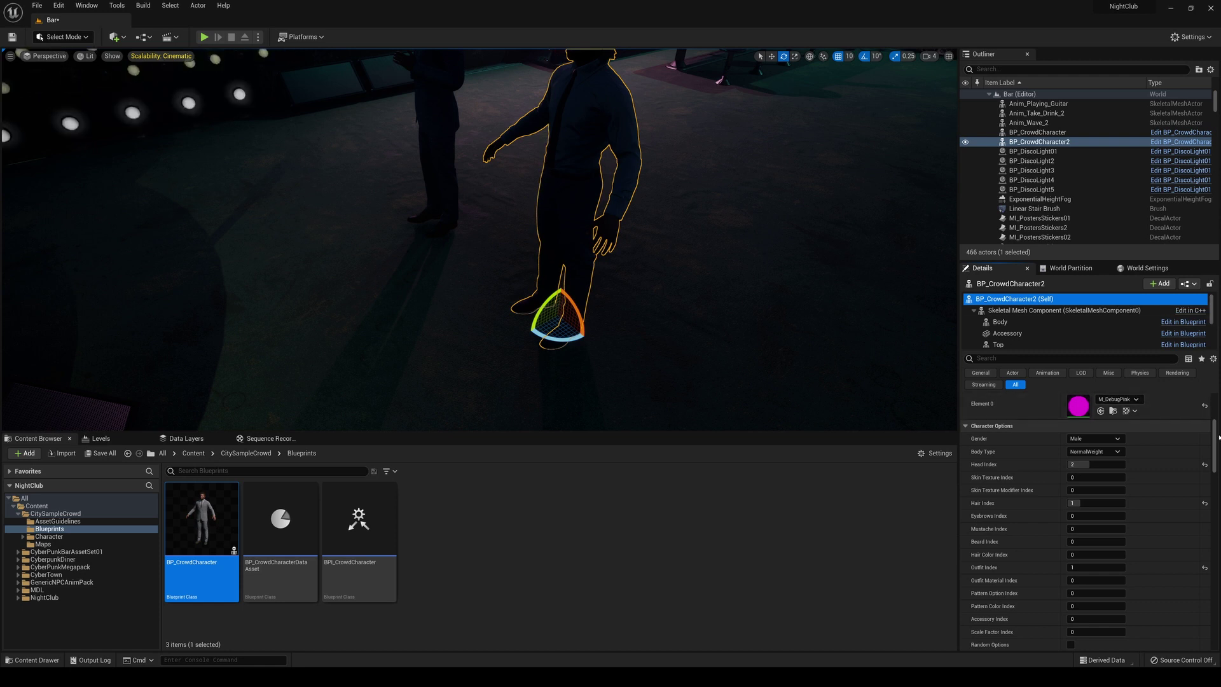
scroll(1145, 466, "up", 5)
left_click(1101, 476)
left_click(1100, 493)
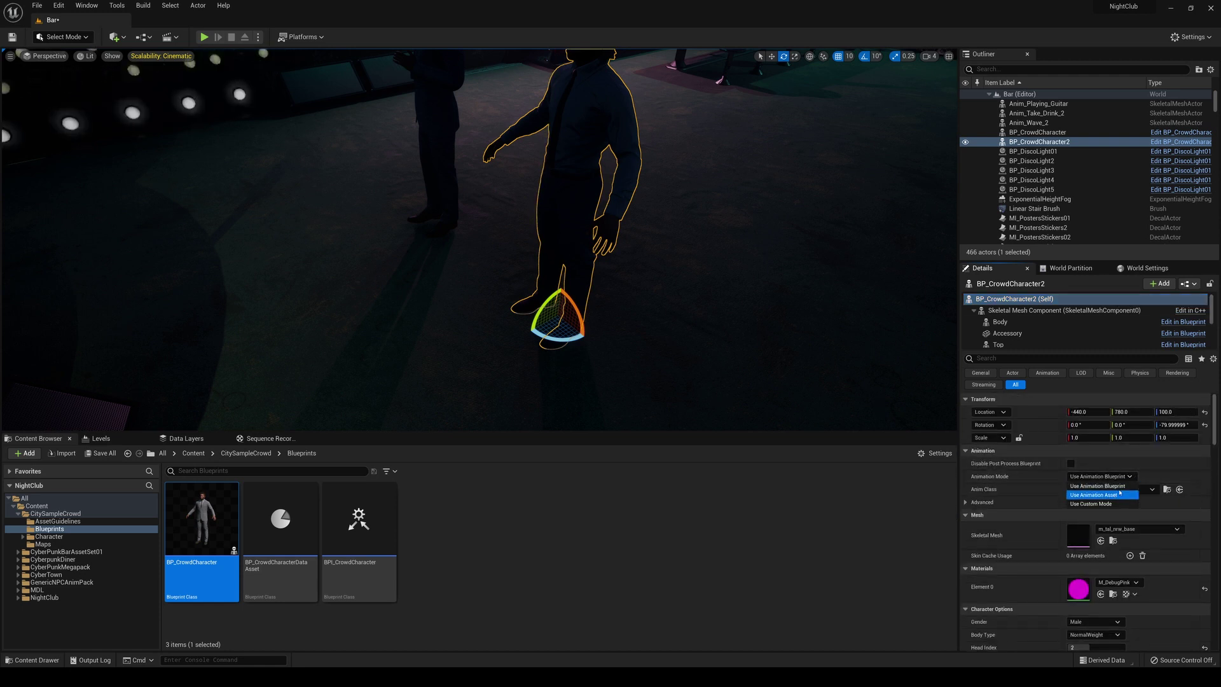
left_click(1145, 491)
type("idle")
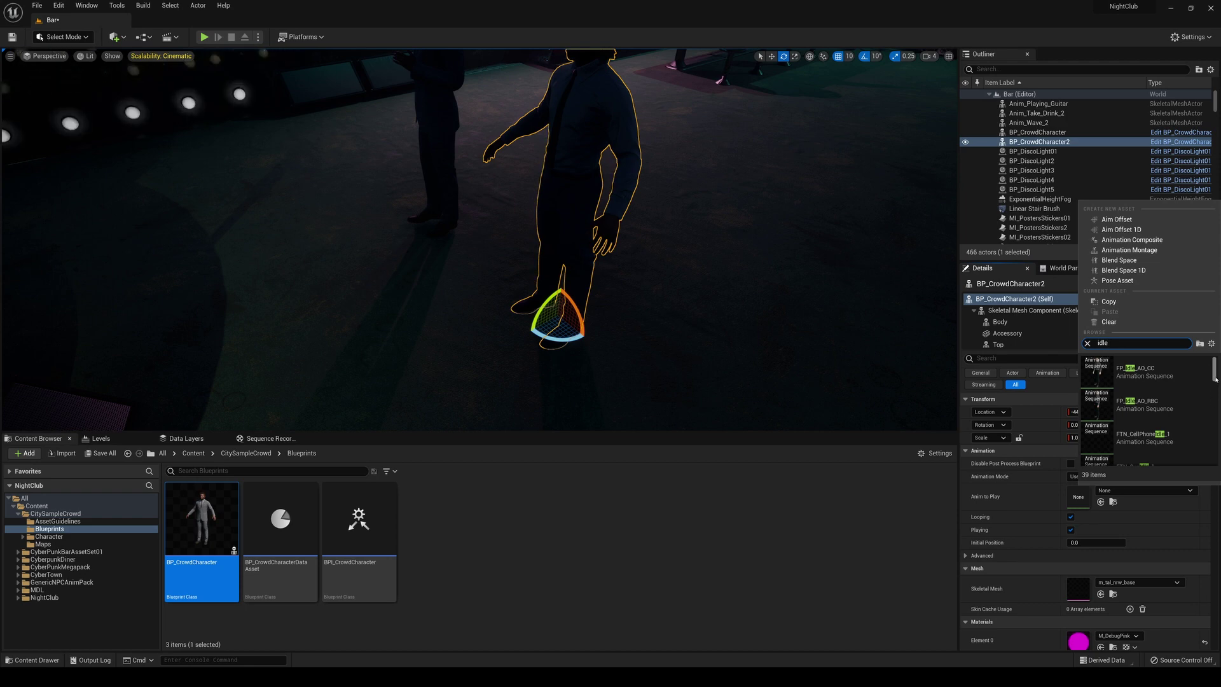
left_click(1160, 435)
- Play the level to check both crowd characters' animations in front of the stage, and stop the simulation
right_click_drag(630, 256, 639, 197)
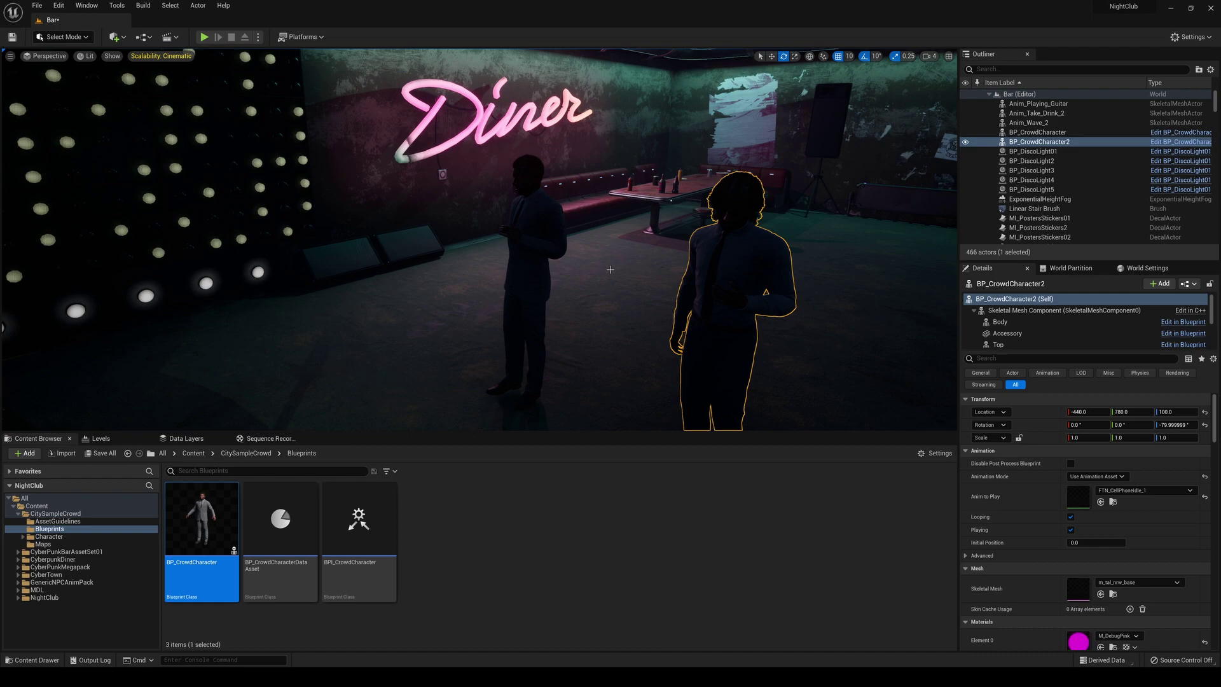
right_click_drag(629, 256, 572, 256)
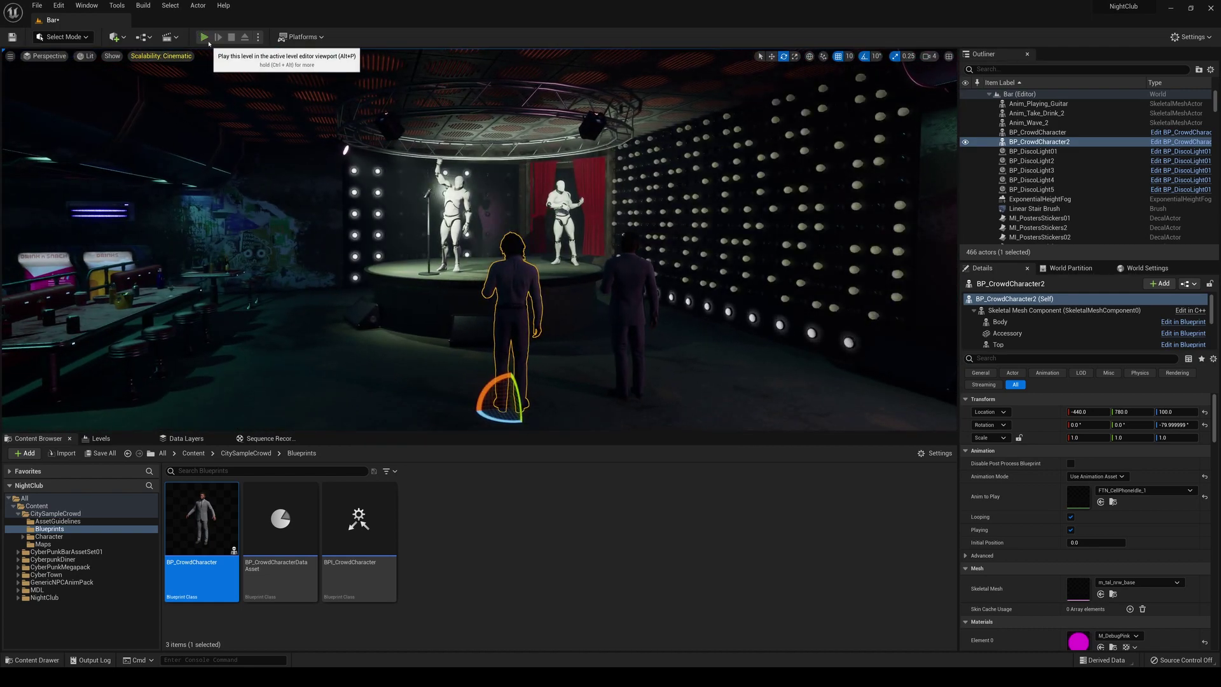
left_click(204, 37)
left_click(645, 367)
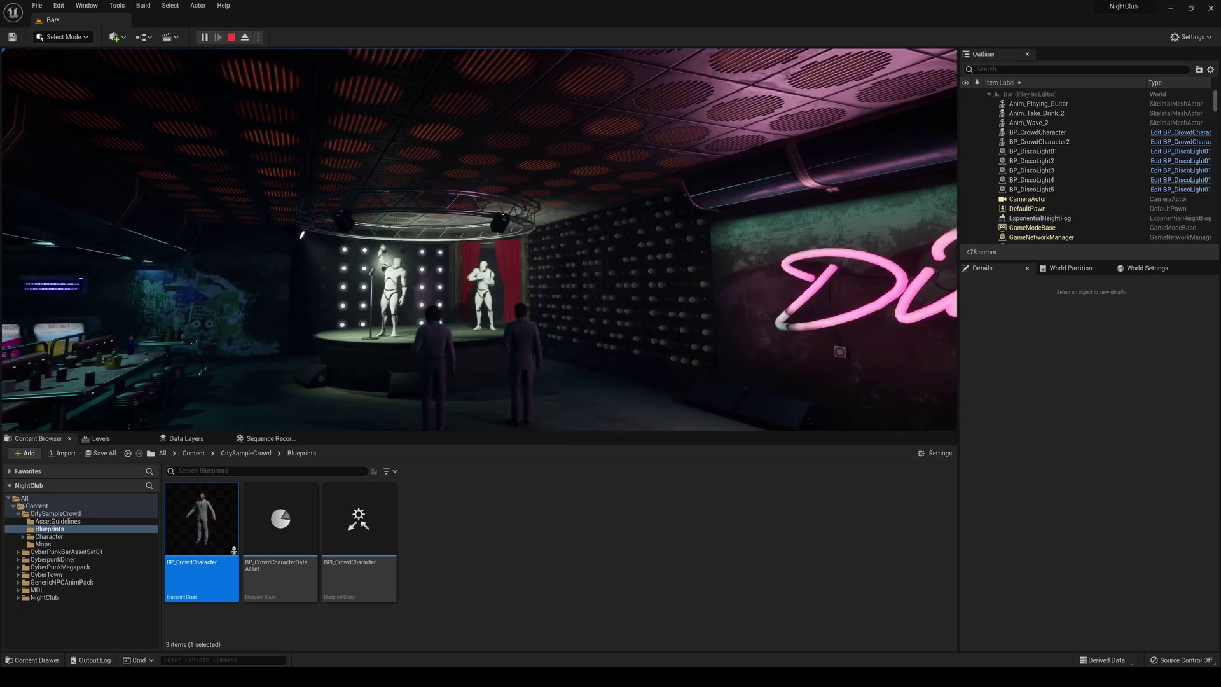
key("Escape")
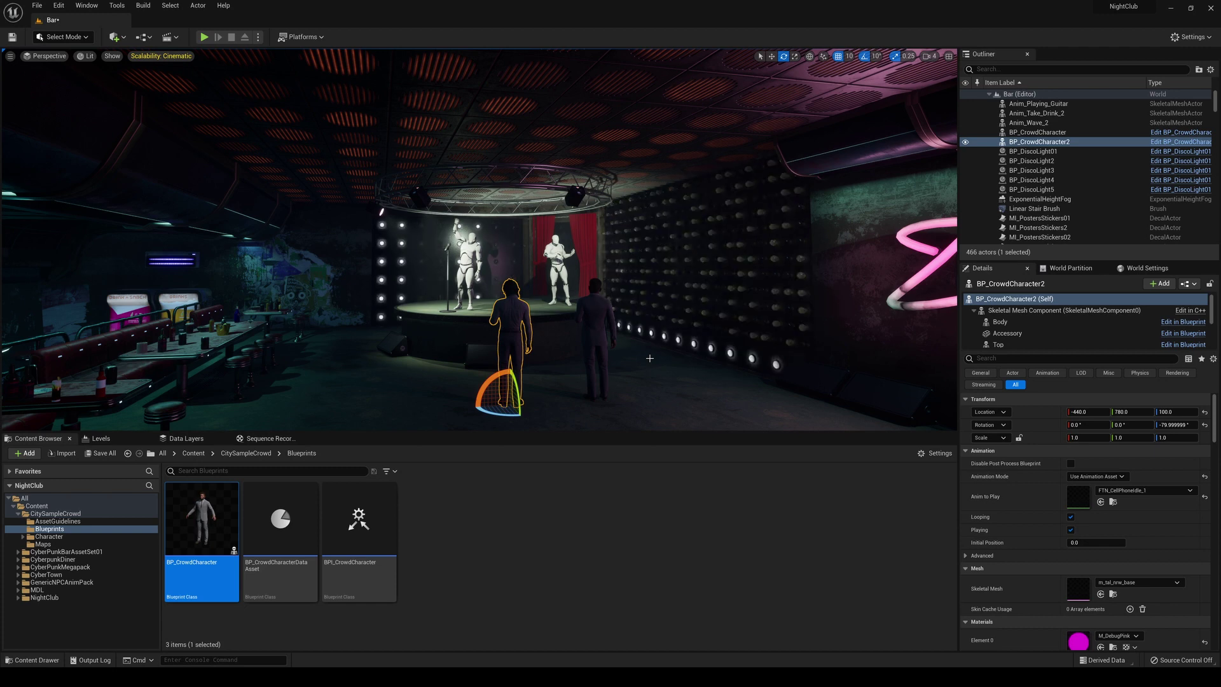
- Place a third BP_CrowdCharacter on the floor near the tables at about -640, 530, 100, and set its Gender to Female
right_click_drag(649, 346, 595, 376)
left_click_drag(250, 506, 464, 346)
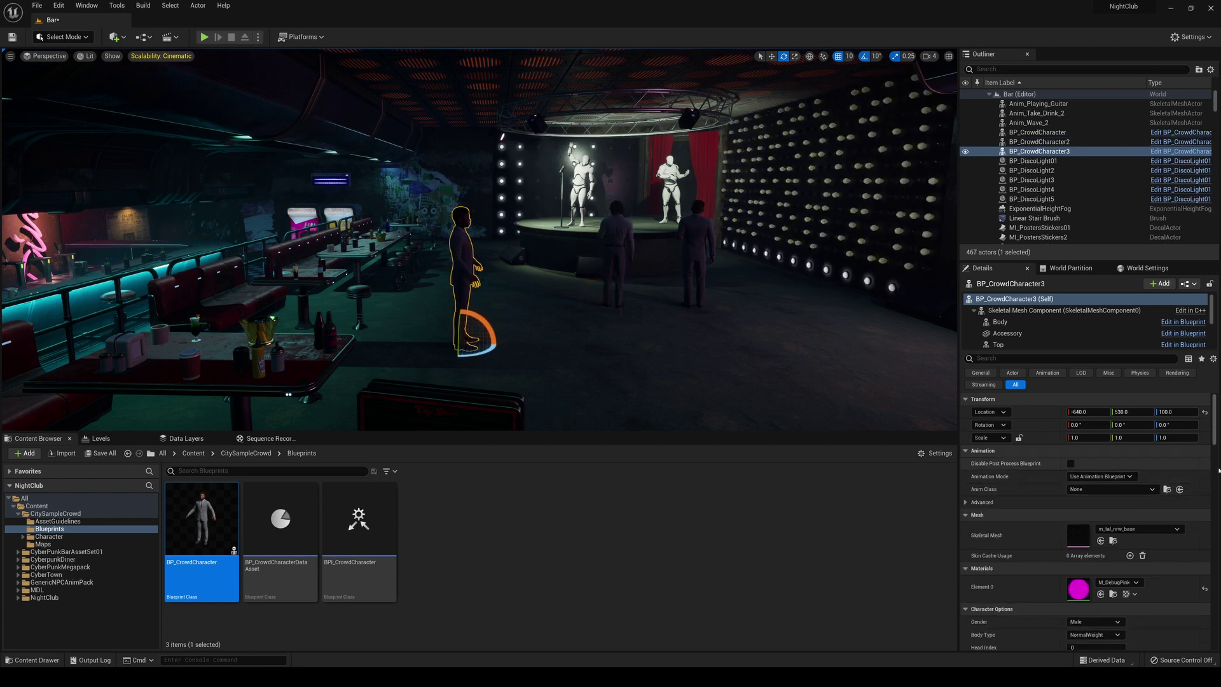
scroll(1217, 444, "down", 3)
scroll(1217, 444, "down", 2)
left_click(1091, 451)
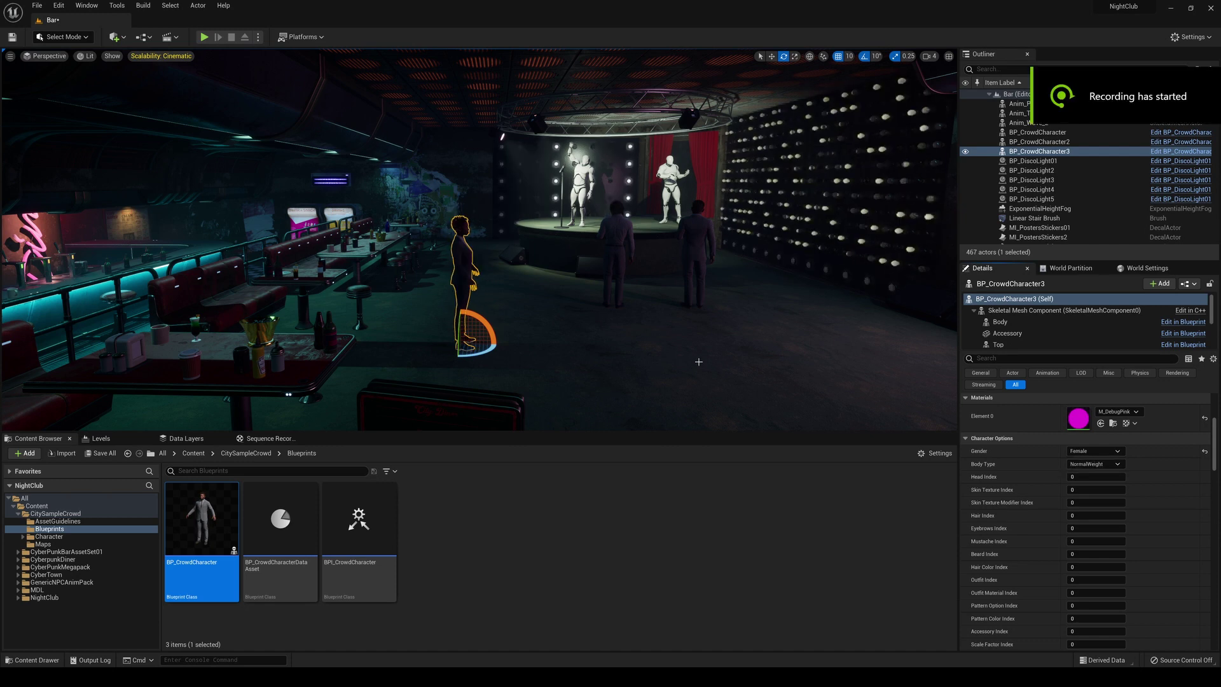
- Rotate the third crowd character about its vertical axis to about -80 degrees
right_click_drag(698, 360, 589, 374)
key("w")
key("d")
key("d")
key("w")
key("a")
key("s")
left_click_drag(563, 355, 601, 353)
- Switch the third crowd character's Animation Mode to Use Animation Asset and assign the FTN_N_Idle_VarA animation
left_click_drag(1214, 438, 1213, 401)
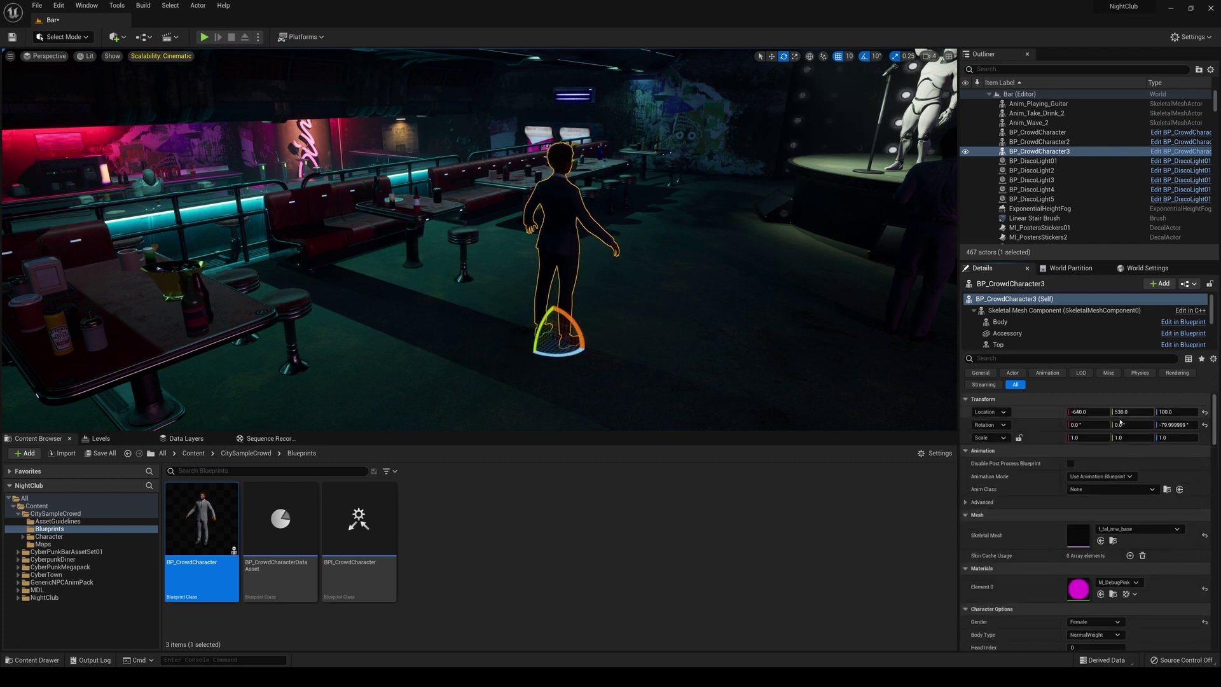
left_click(1107, 477)
left_click(1118, 495)
left_click(1119, 493)
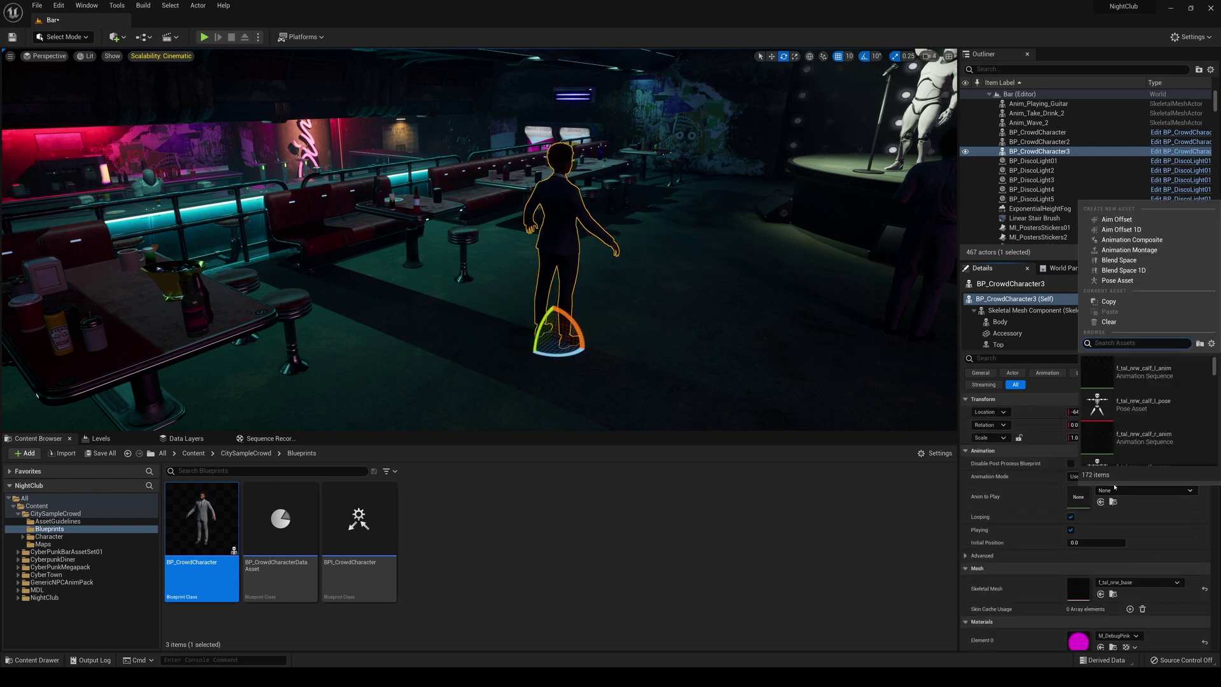
type("idle")
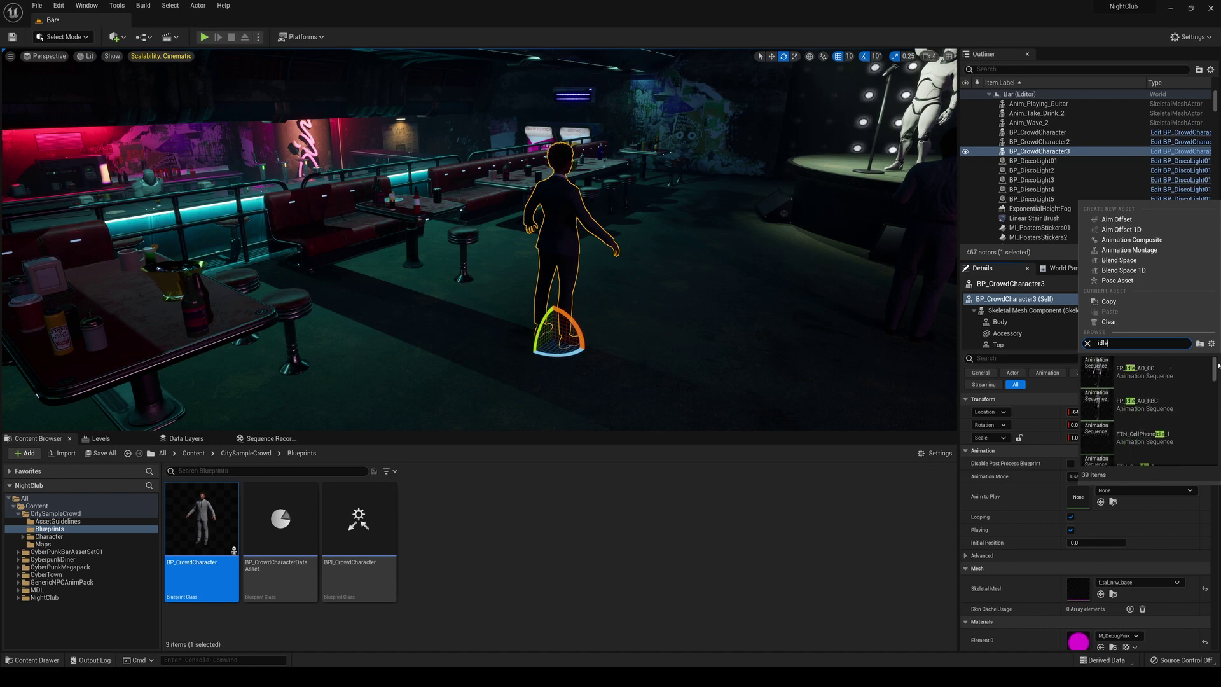
scroll(1216, 371, "down", 5)
left_click(1172, 418)
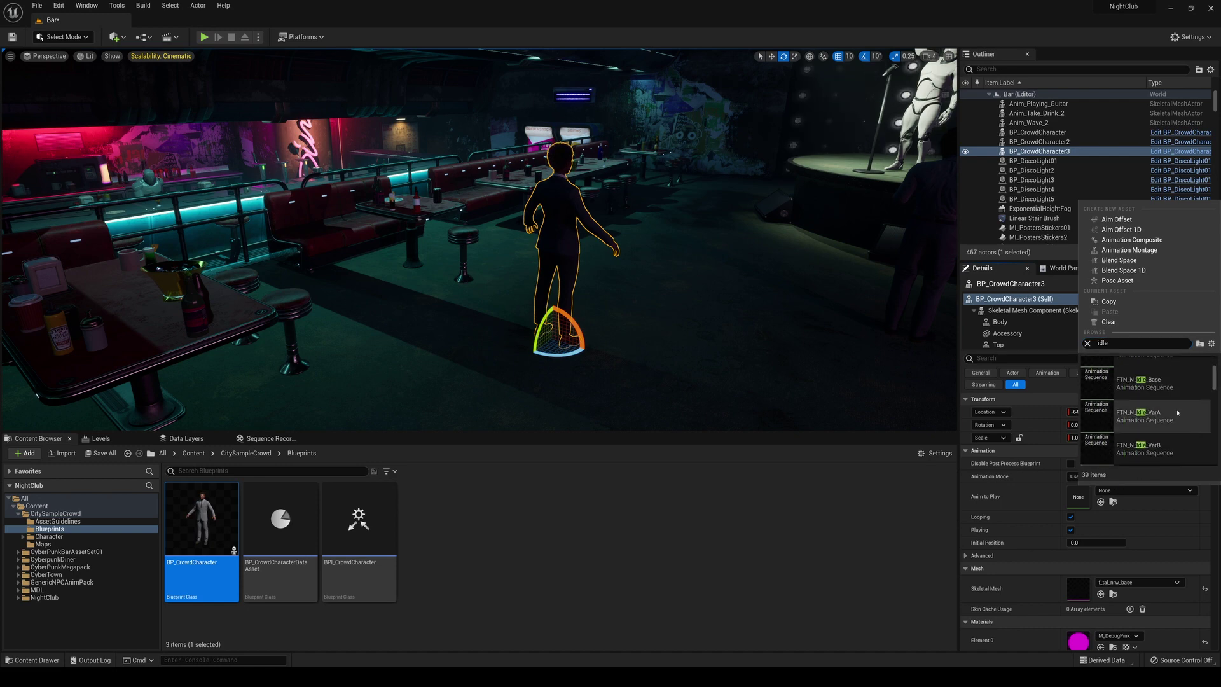
left_click(1172, 418)
- Move the third crowd character to about -300, 530, 100 near the stage, with its rotation at -90 degrees
key("w")
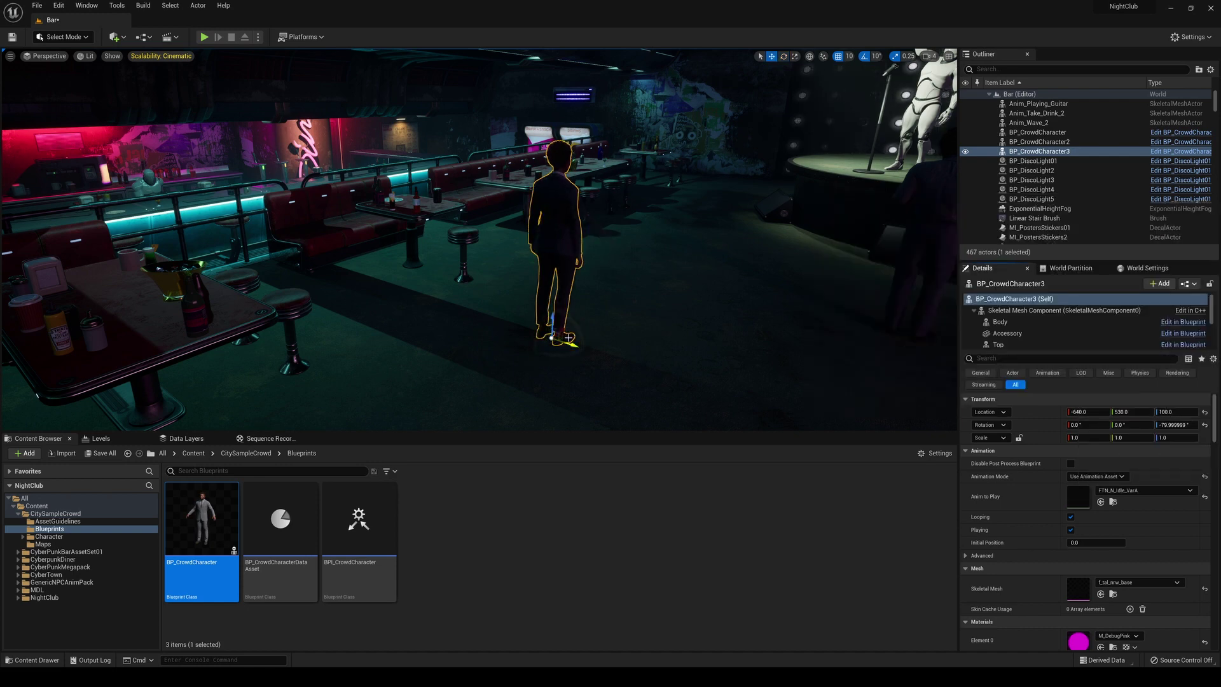
left_click_drag(555, 338, 670, 266)
key("e")
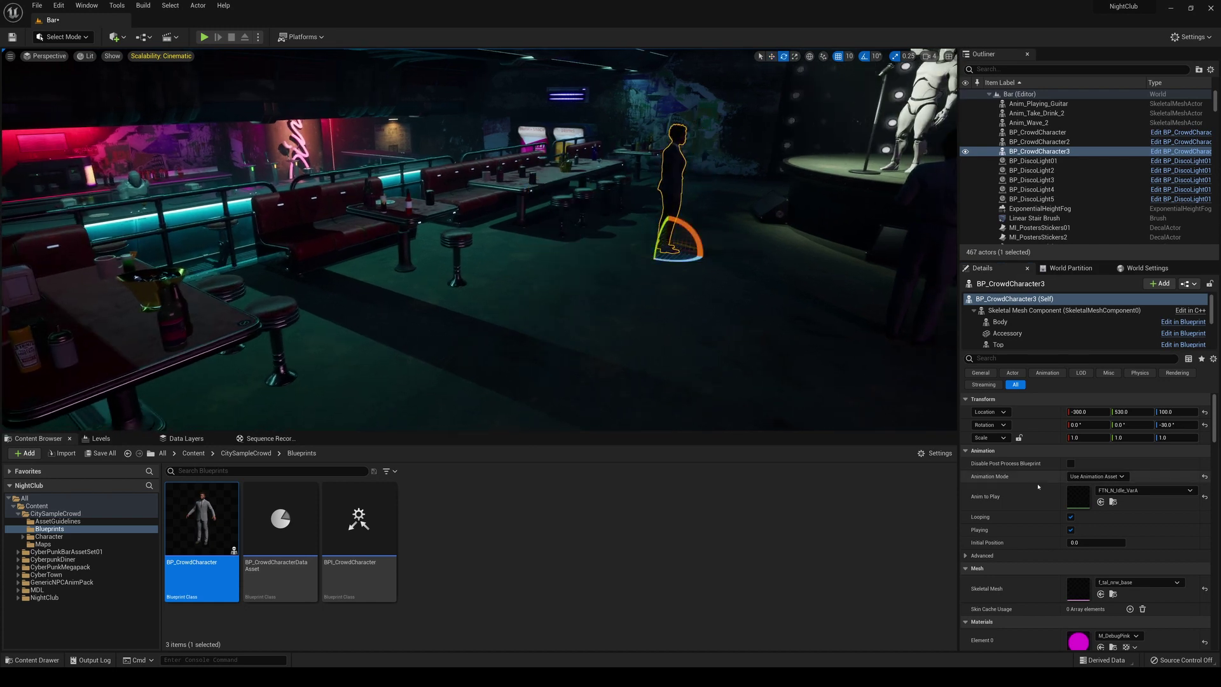
- Set the third crowd character's Outfit Material Index to 3
scroll(1118, 530, "down", 2)
scroll(1119, 530, "down", 5)
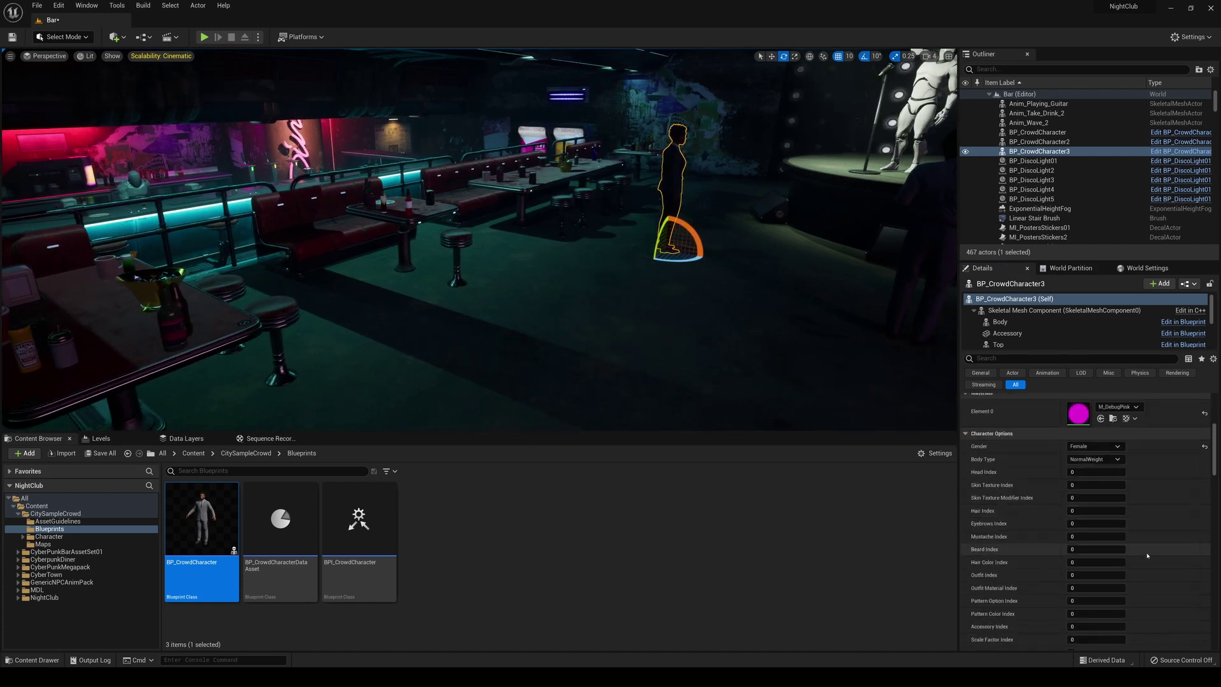
left_click(1079, 586)
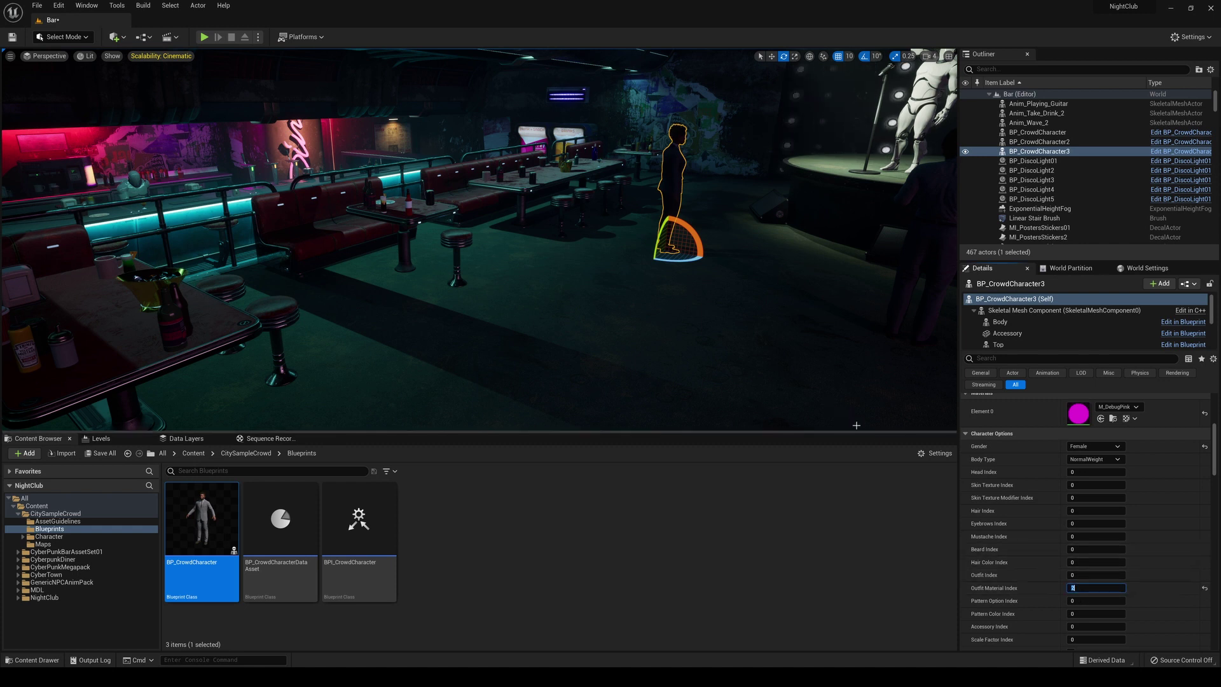
key("w")
key("d")
mouse_move(820, 322)
right_mouse_down()
mouse_move(801, 305)
mouse_move(662, 299)
mouse_move(820, 322)
right_mouse_up()
left_click(1101, 589)
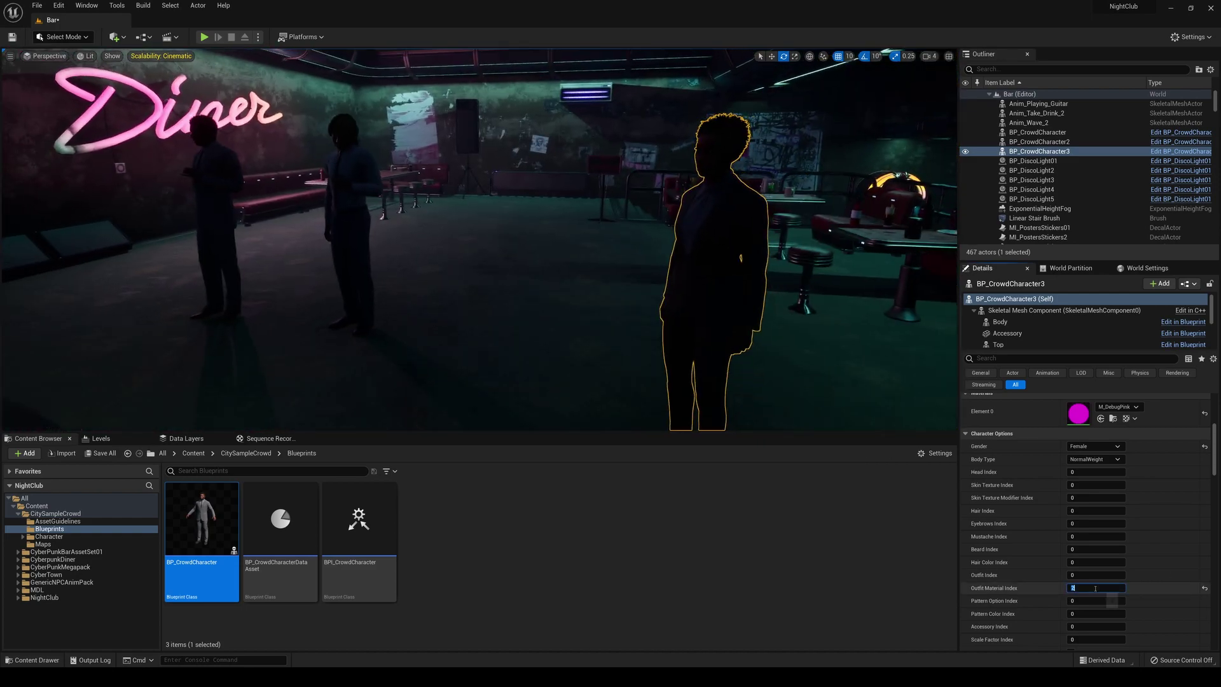
type("3")
key("Return")
- Set the third crowd character's Pattern Option Index to 2 and Pattern Color Index to 3
left_click(1090, 601)
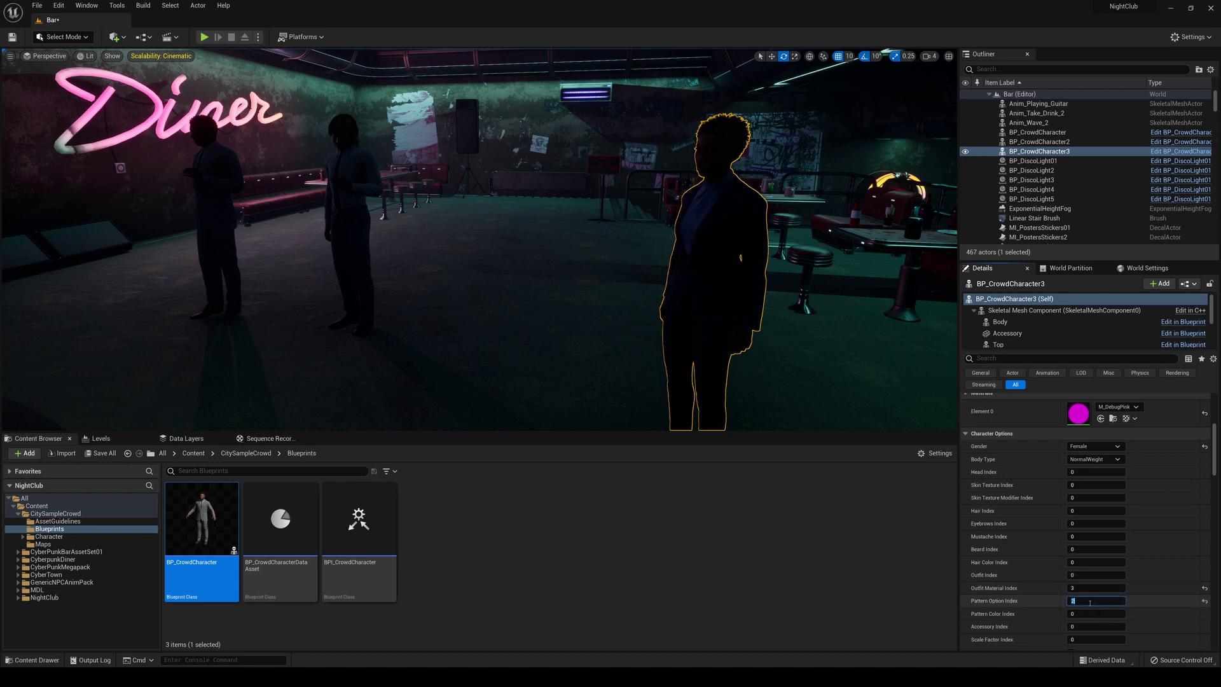
left_click(1089, 615)
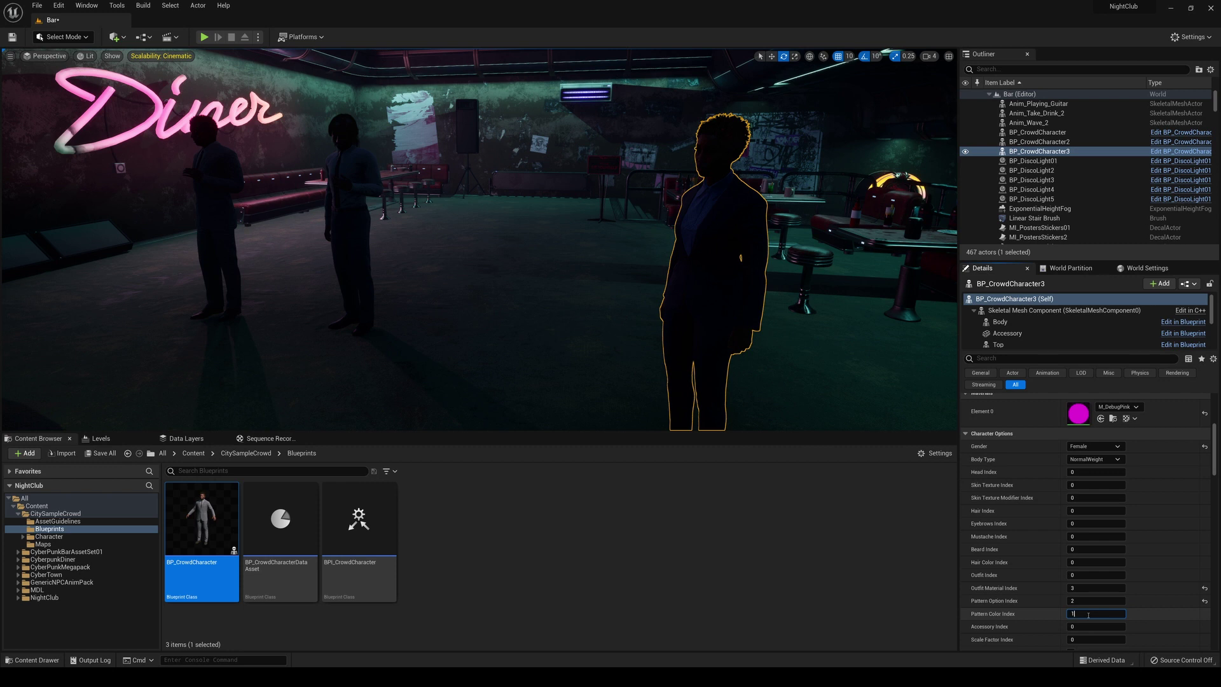
type("3")
- Set the third crowd character's Accessory Index to 4 and check the added accessory from the side
left_click(1083, 627)
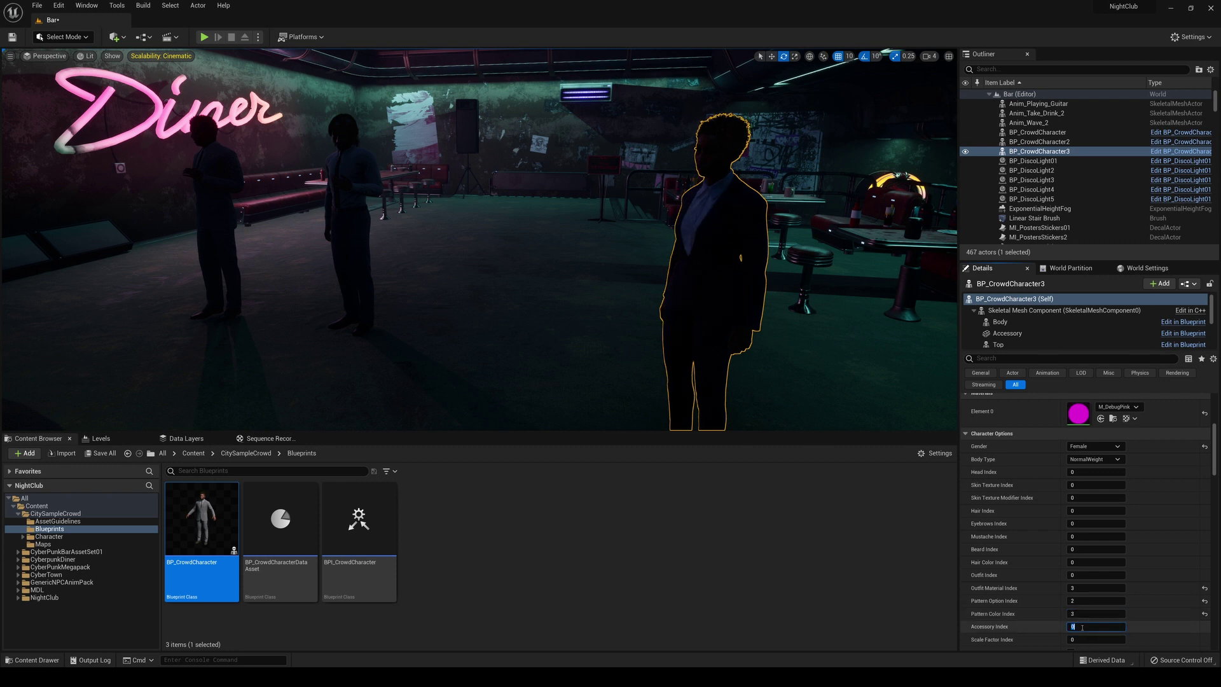
key("Return")
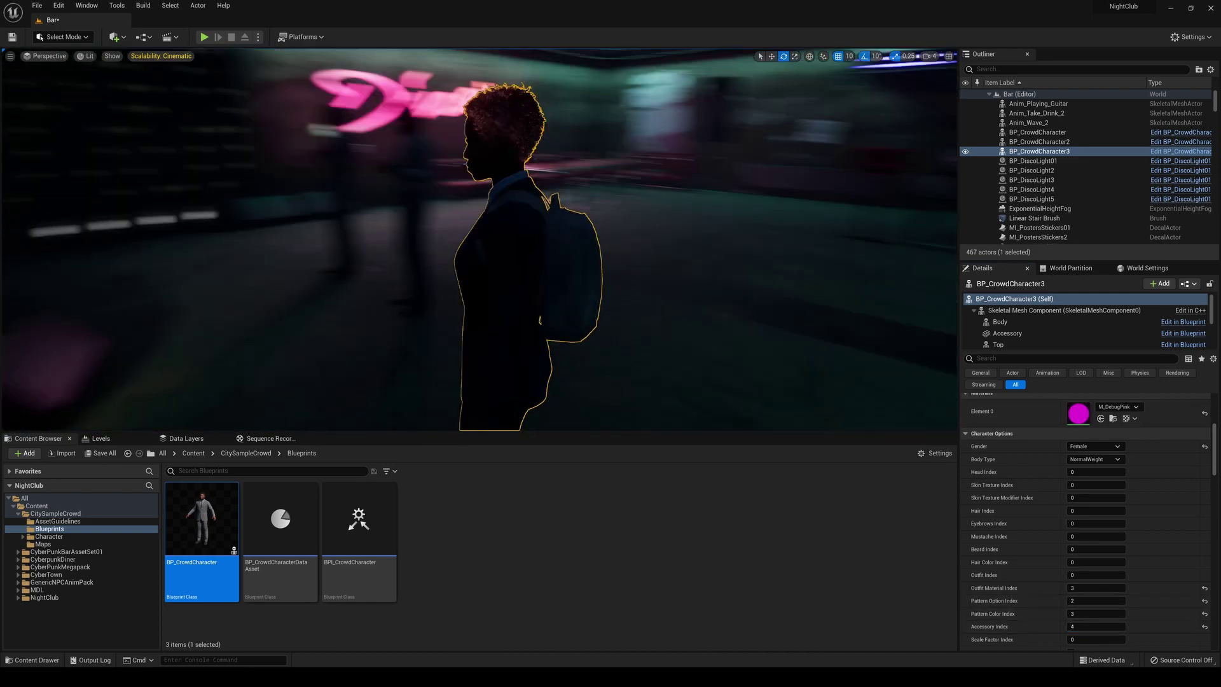
mouse_move(810, 355)
right_mouse_down()
mouse_move(779, 355)
mouse_move(809, 355)
right_mouse_up()
key("s")
mouse_move(741, 336)
right_mouse_down()
mouse_move(719, 336)
mouse_move(741, 336)
right_mouse_up()
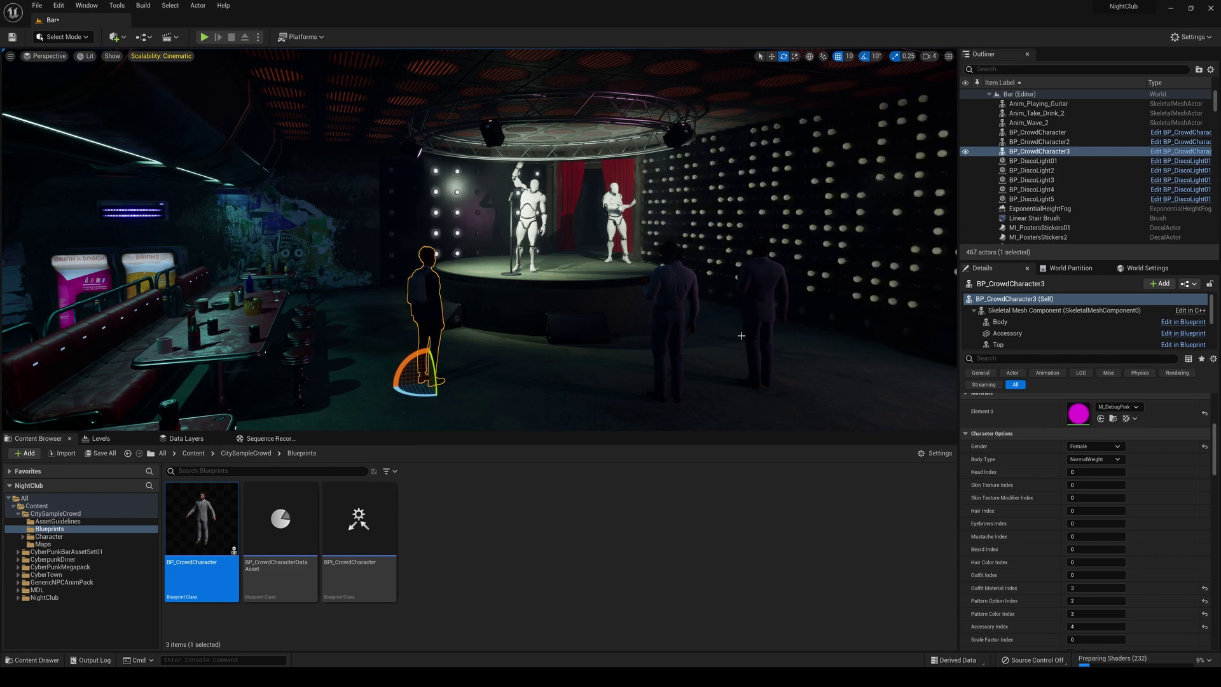
- Look through the CitySampleCrowd Character folders, examine the Face folder of Female f_006, and return to the Character folder
left_click(194, 453)
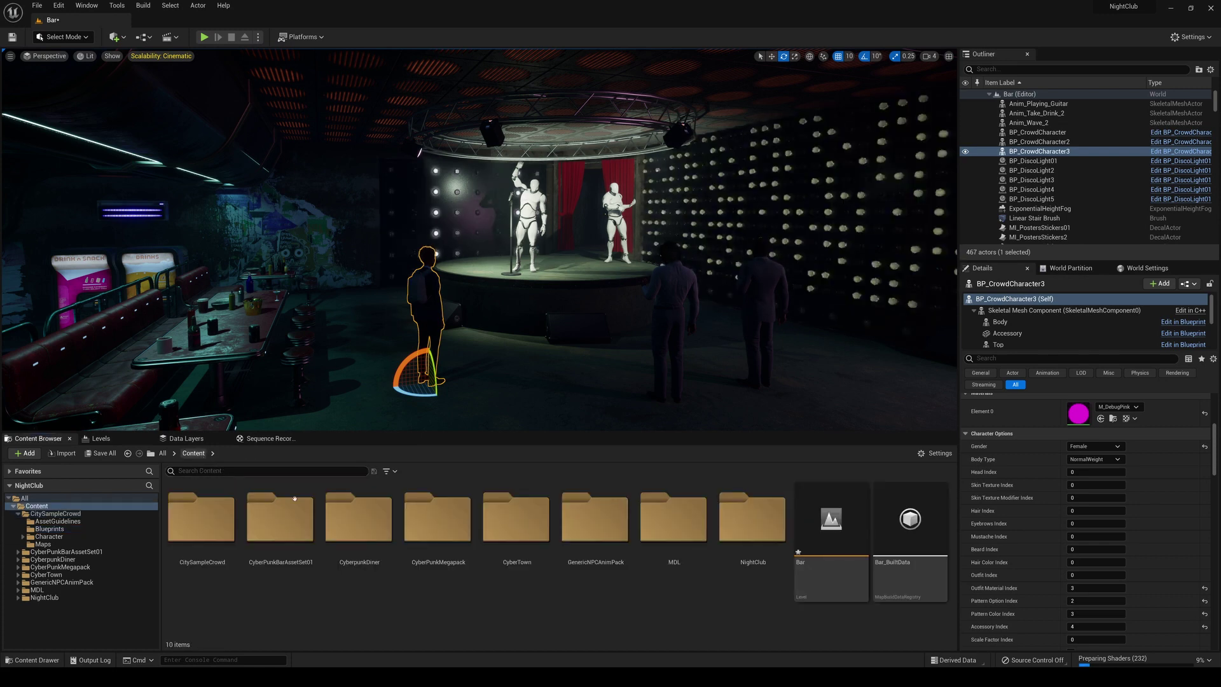
double_click(210, 555)
left_click(358, 548)
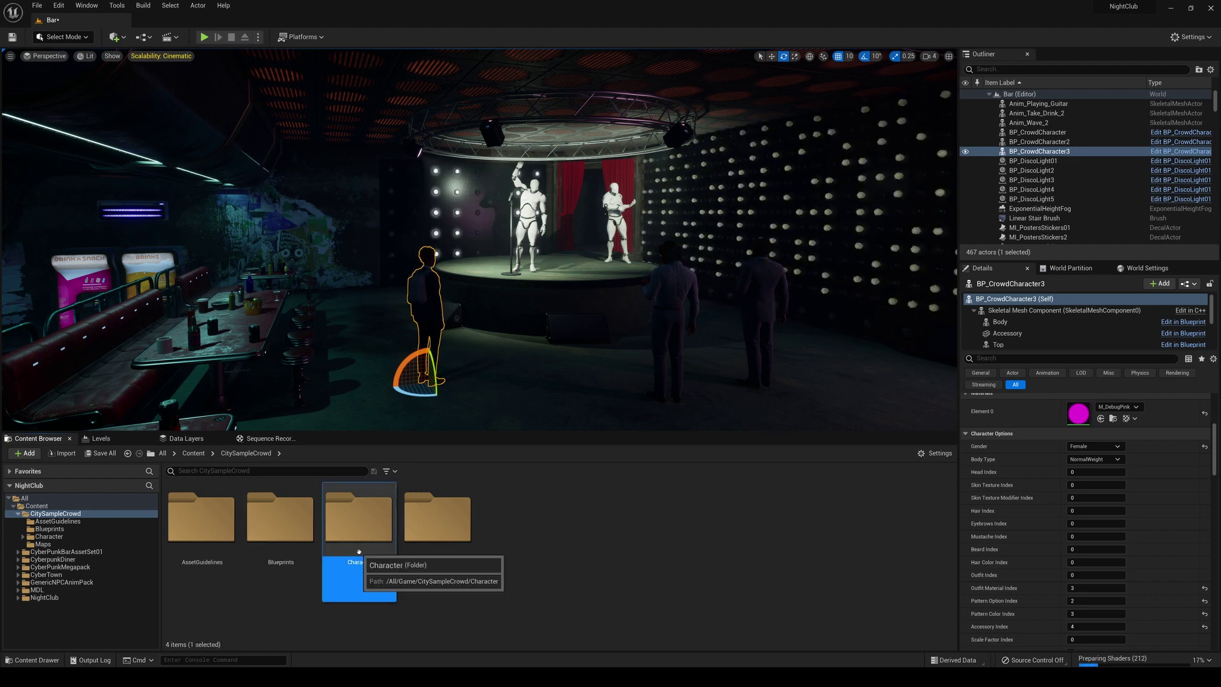
double_click(375, 595)
double_click(360, 548)
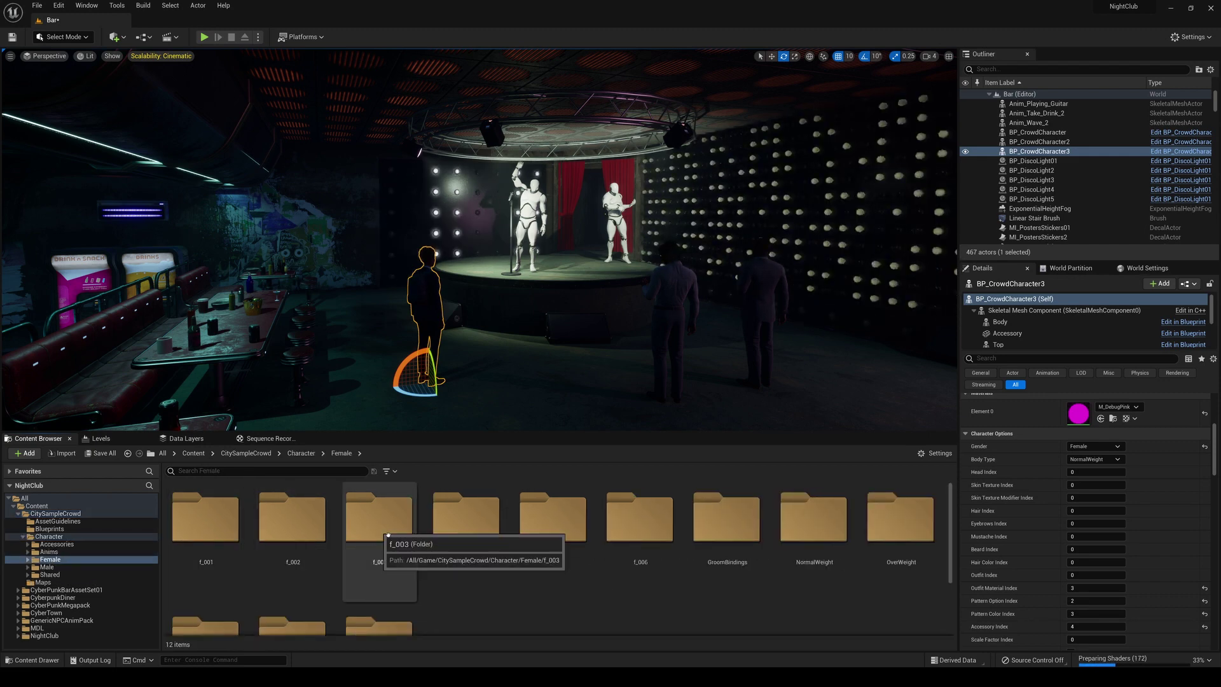
double_click(645, 534)
double_click(202, 518)
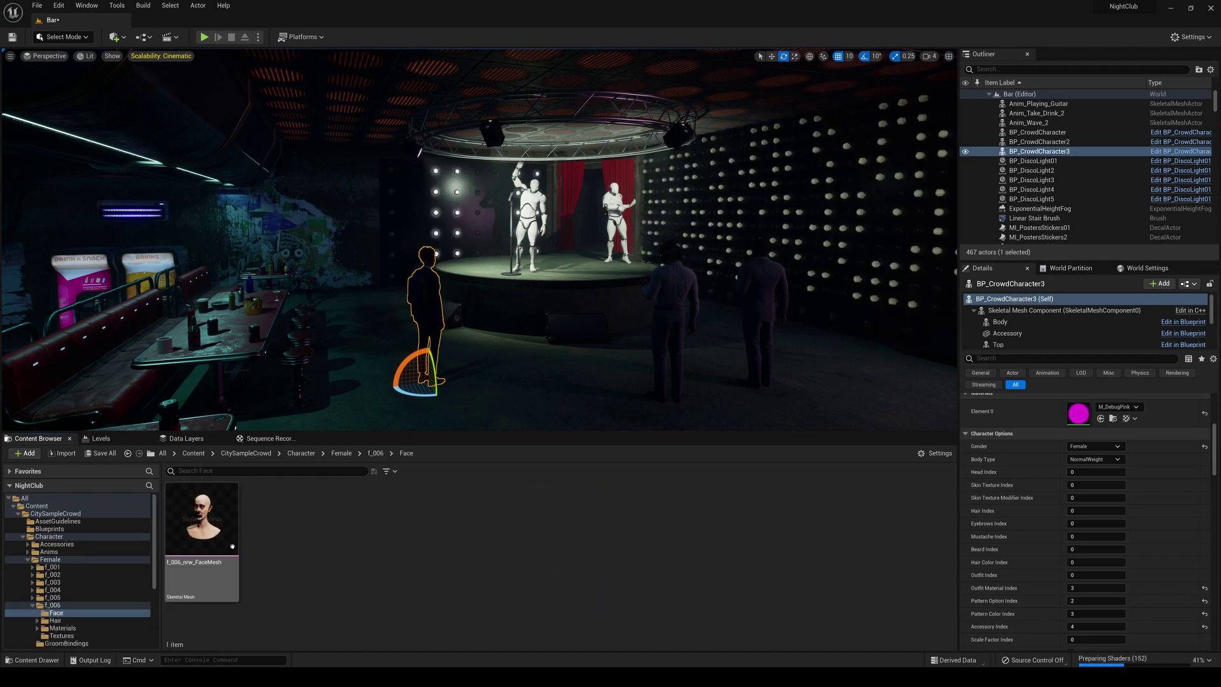
left_click(299, 454)
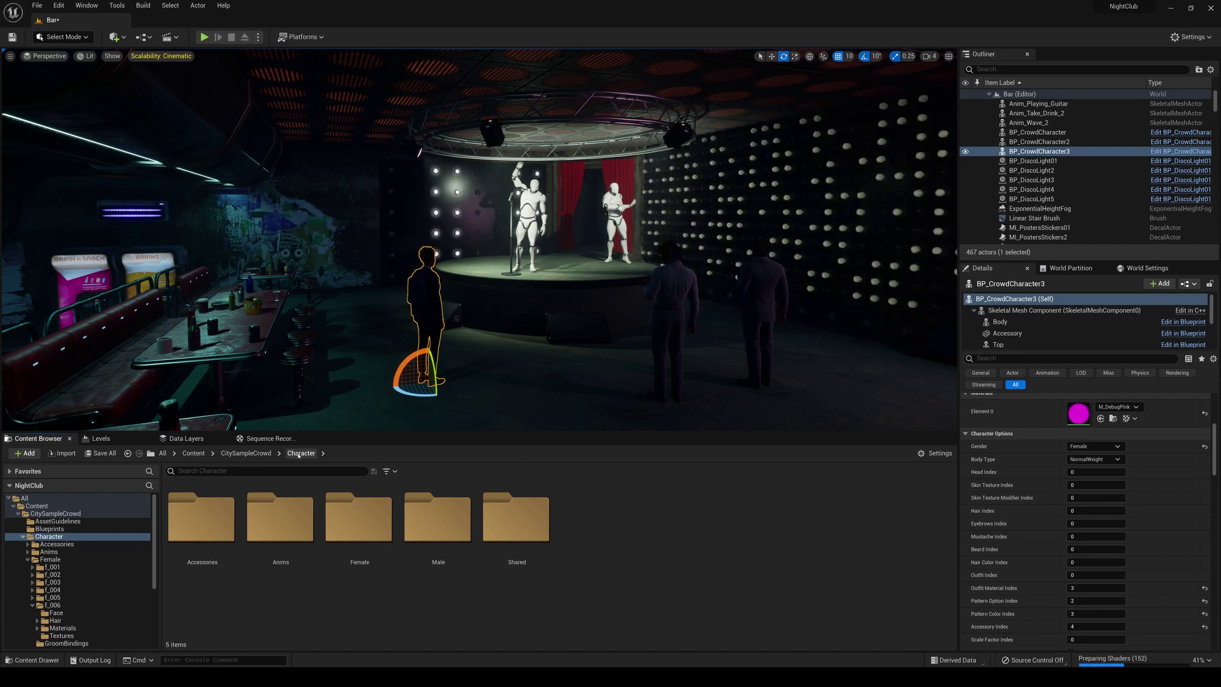